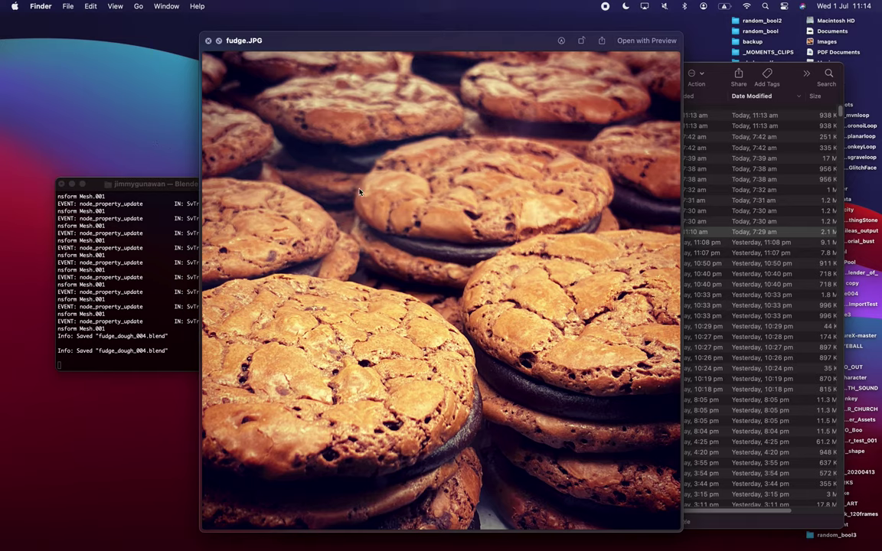
Switch from the fudge.JPG reference image to Blender and examine the cookie model up close and from above
drag(407, 46, 393, 44)
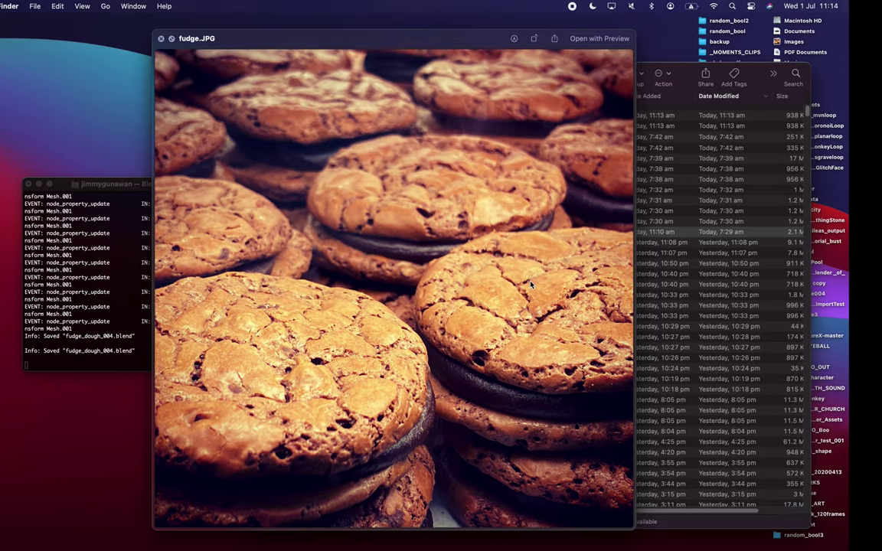
key(ctrl+Right)
key(ctrl+Right)
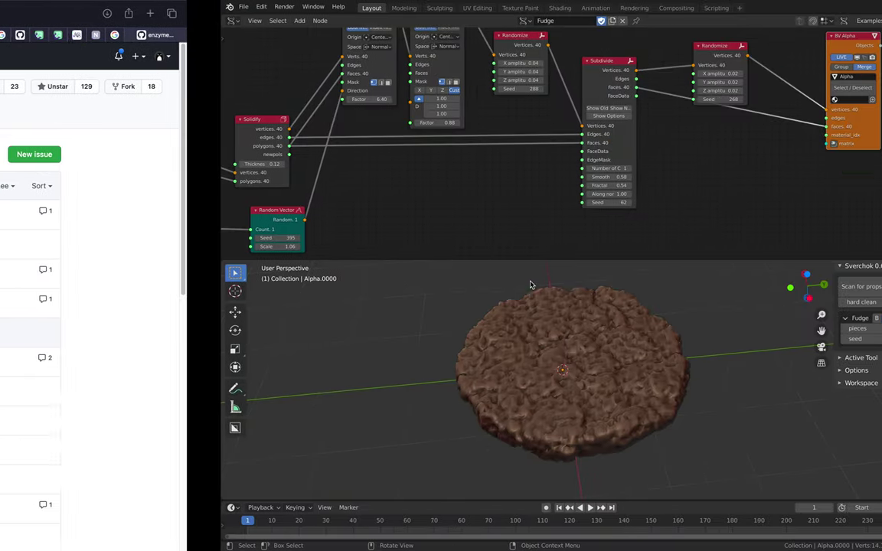
mouse_move(466, 356)
middle_down()
mouse_move(466, 414)
mouse_move(460, 383)
mouse_move(469, 357)
middle_up()
scroll(471, 350, up, 3)
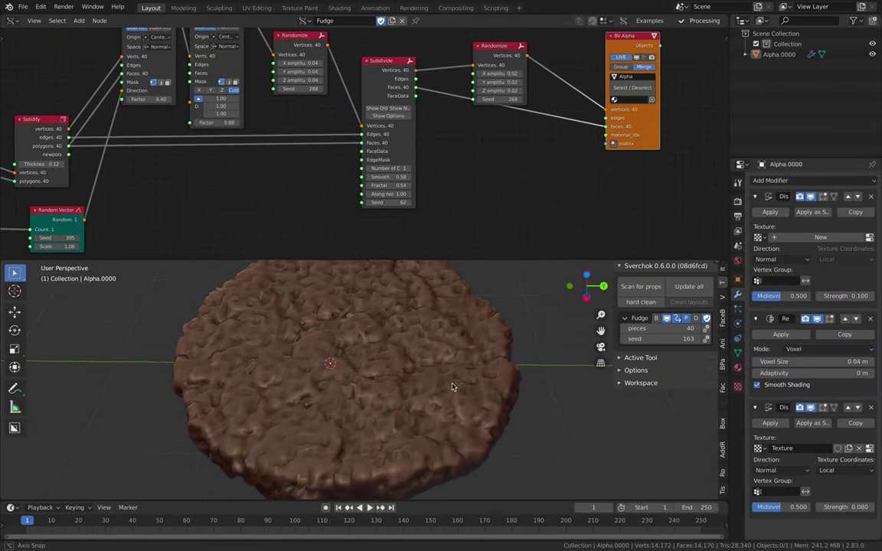
scroll(437, 398, down, 4)
mouse_move(452, 387)
middle_down()
mouse_move(437, 398)
mouse_move(429, 427)
mouse_move(420, 408)
mouse_move(472, 398)
mouse_move(468, 390)
mouse_move(460, 395)
middle_up()
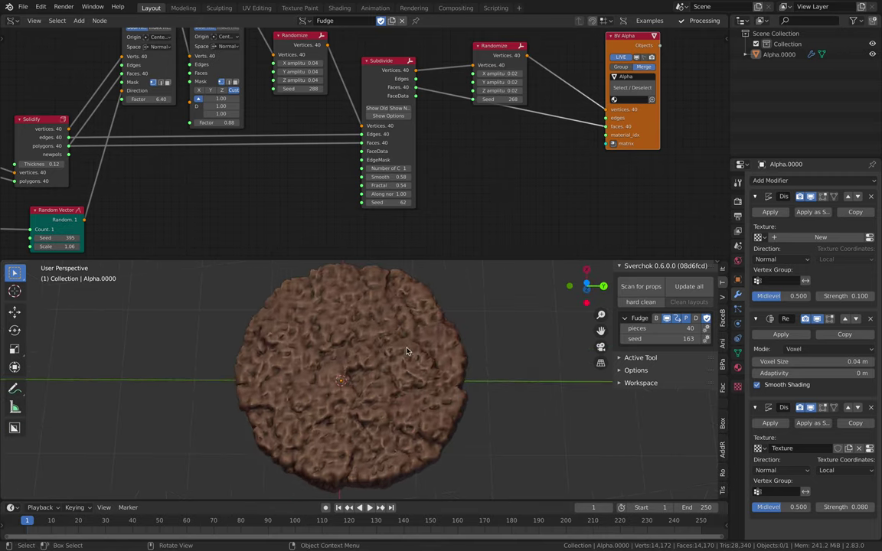
middle_drag(407, 352, 479, 368)
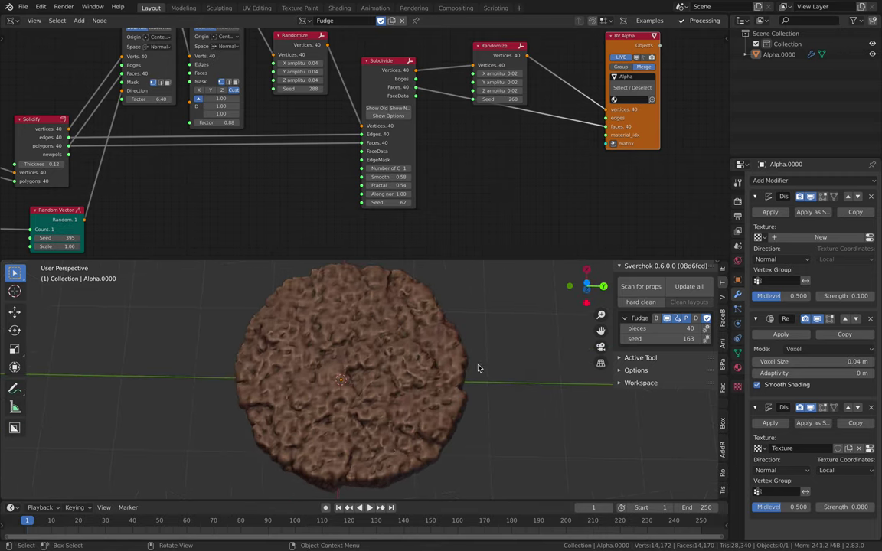
Disable the last Displace modifier in render and viewport to compare the cookie surface, and re-enable it
click(801, 408)
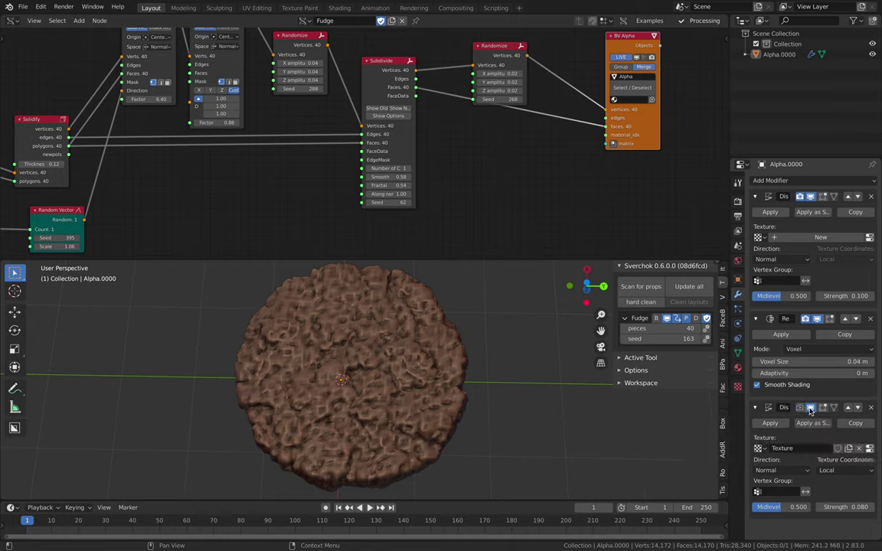
click(811, 409)
middle_drag(521, 424, 457, 423)
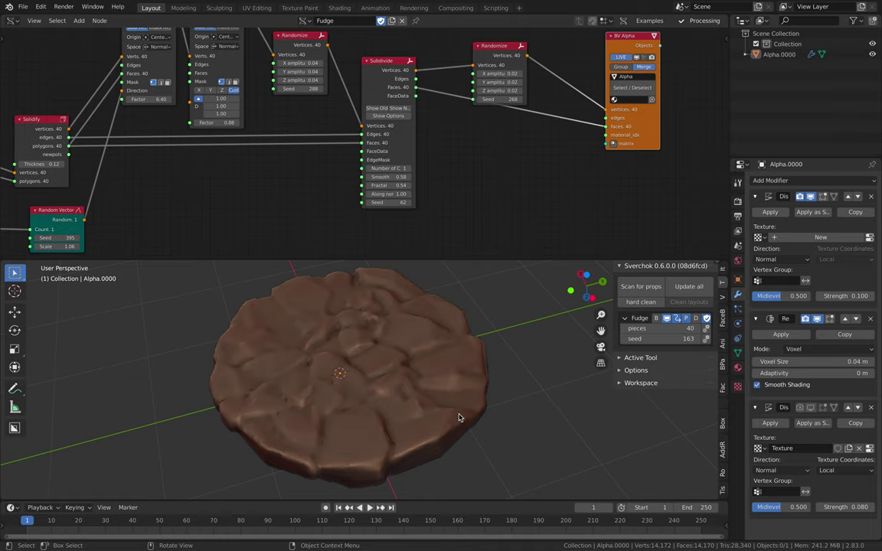
click(811, 408)
click(801, 409)
middle_drag(461, 398, 447, 394)
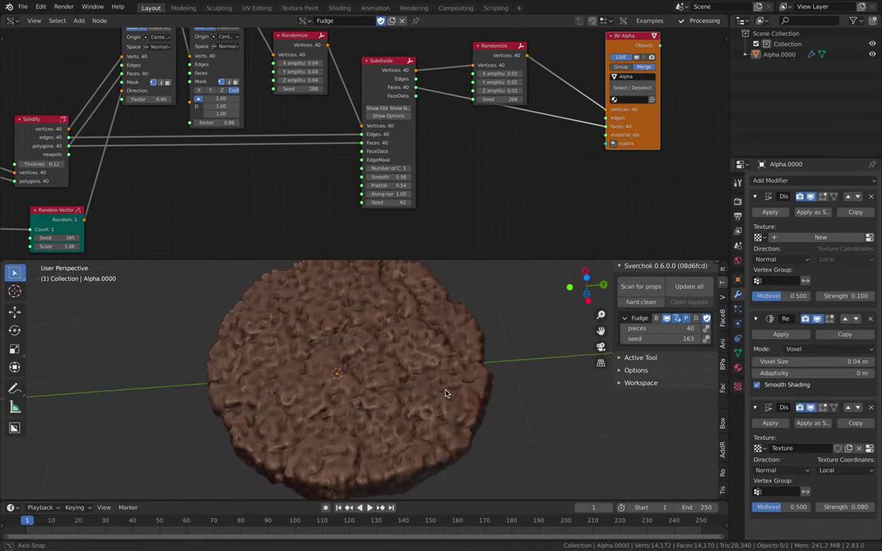
Set the Factor of the scale Transform node to 0.75 to widen the gaps between the cookie pieces
middle_drag(494, 192, 531, 207)
middle_drag(442, 161, 468, 166)
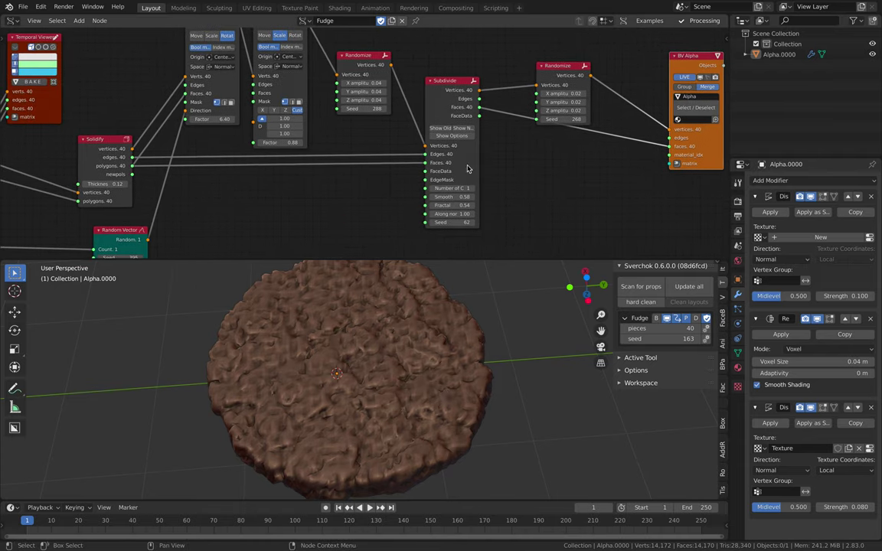
middle_drag(324, 132, 320, 153)
mouse_move(291, 147)
mouse_down()
mouse_move(322, 147)
mouse_move(266, 147)
mouse_move(290, 147)
mouse_up()
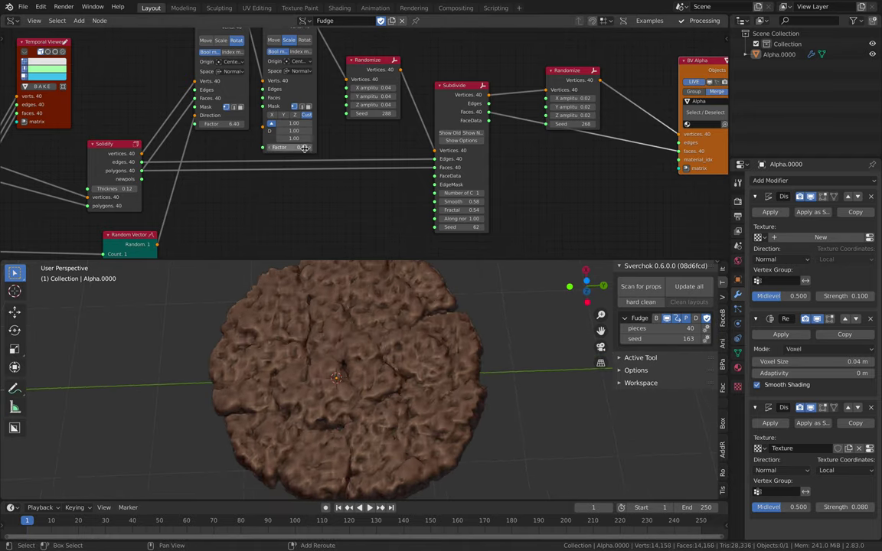
Set the Fudge tree's exposed pieces value to 3
scroll(723, 325, down, 5)
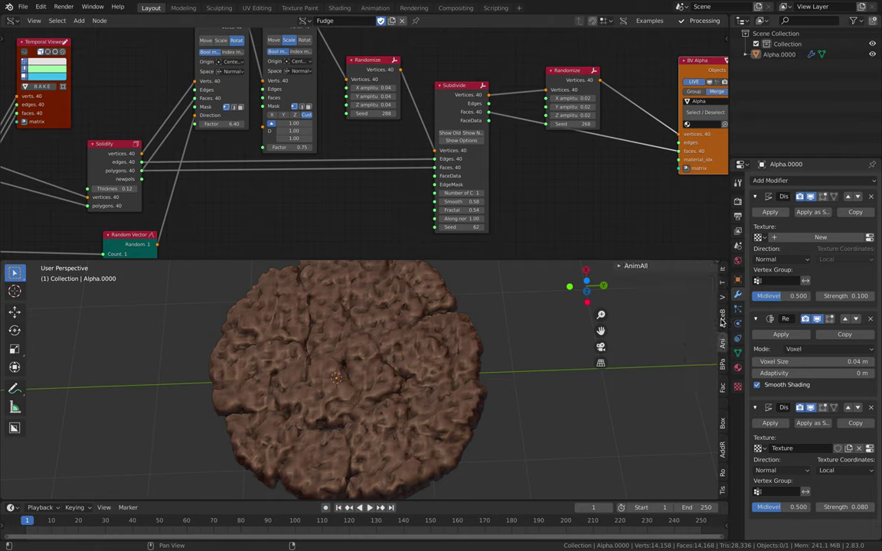
scroll(723, 323, up, 4)
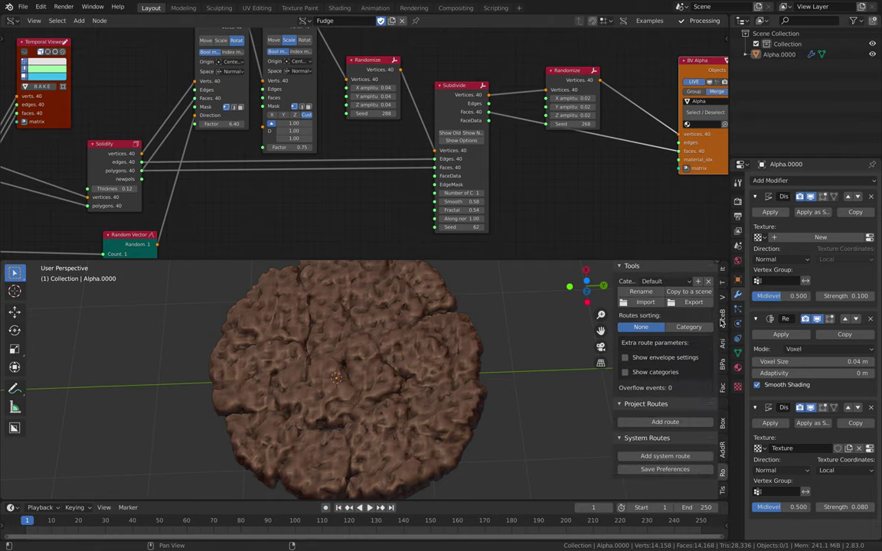
scroll(723, 321, up, 2)
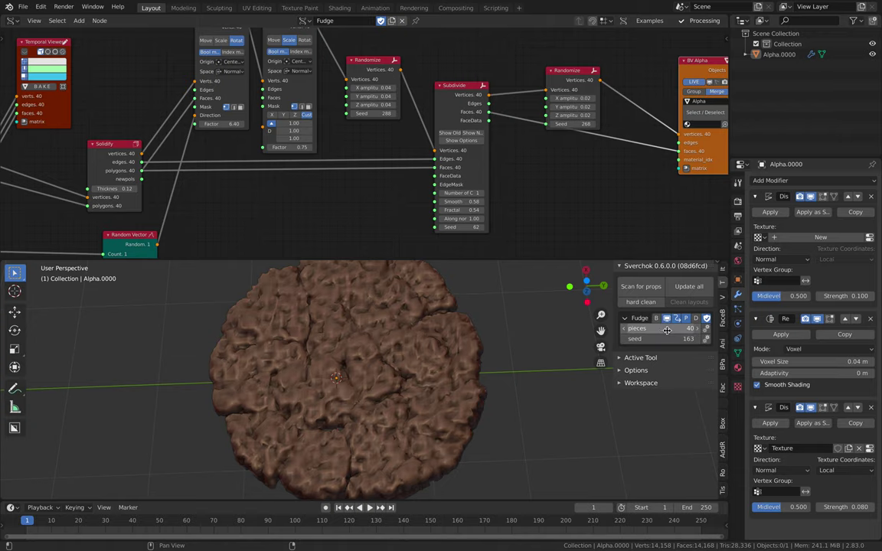
click(670, 328)
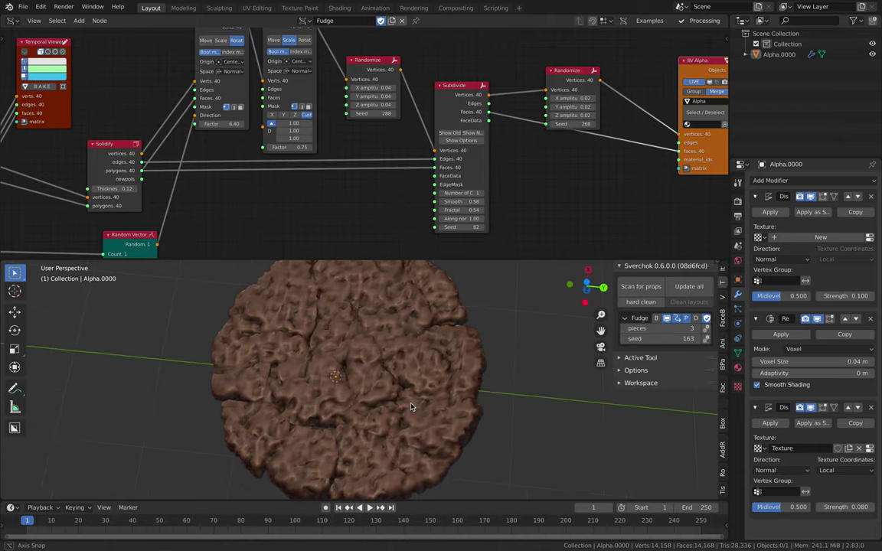
key(space)
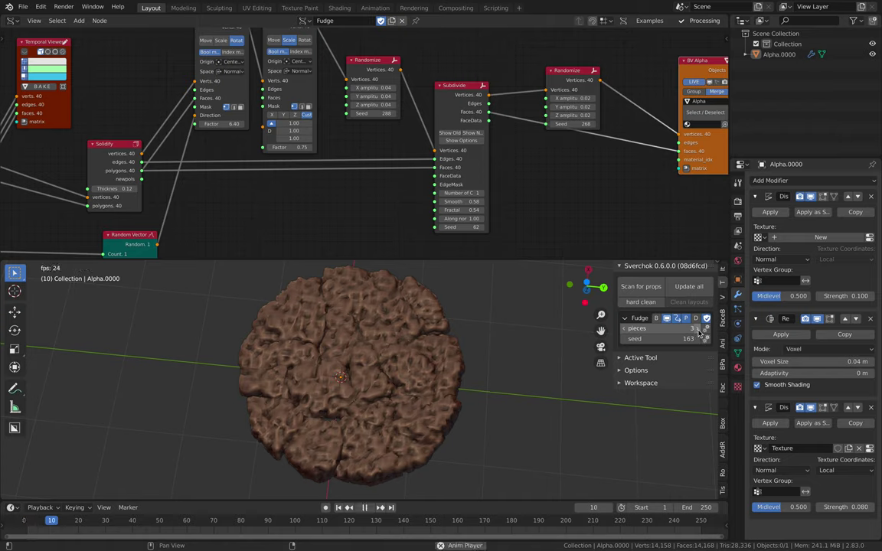
key(space)
Raise the Fudge tree's pieces value to 8 and set its seed to 201
click(698, 331)
click(697, 331)
click(698, 330)
click(697, 331)
click(698, 331)
middle_drag(458, 341, 496, 347)
click(696, 340)
drag(681, 339, 710, 338)
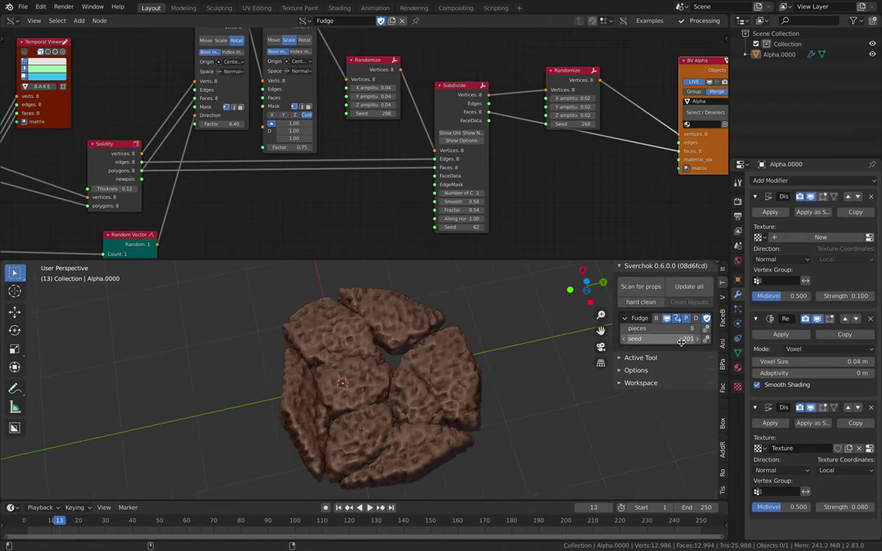
Raise the Fudge tree's pieces value to 13 and set its seed to 233
click(700, 330)
click(699, 330)
click(700, 329)
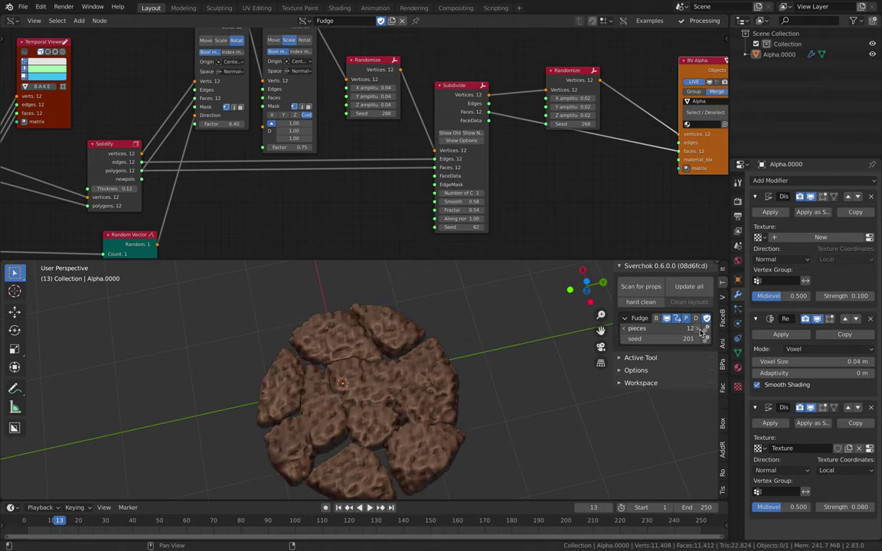
click(699, 329)
click(699, 329)
drag(684, 340, 709, 340)
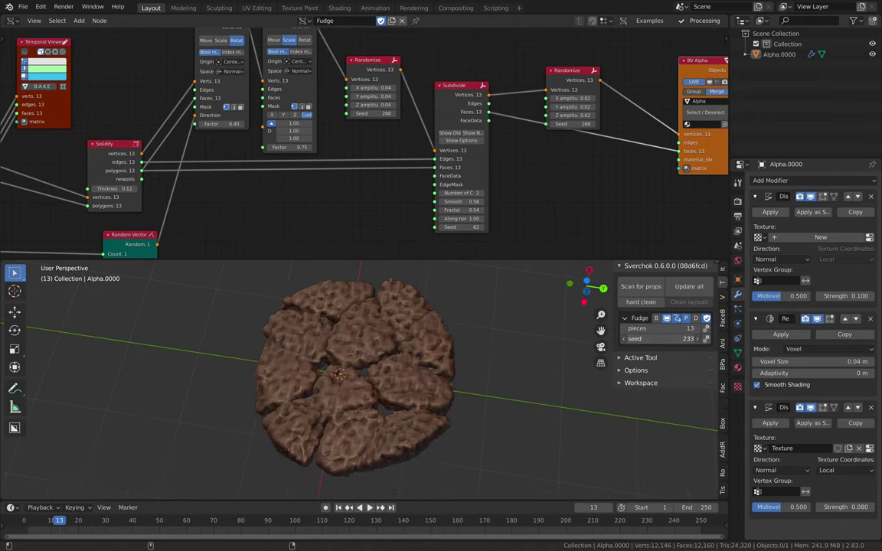
Set the scale Transform node's Factor to 0.74 and the rotation Transform node's Factor to 0.19, and save the file
middle_drag(335, 178, 378, 185)
mouse_move(334, 154)
mouse_down()
mouse_move(356, 154)
mouse_move(323, 154)
mouse_up()
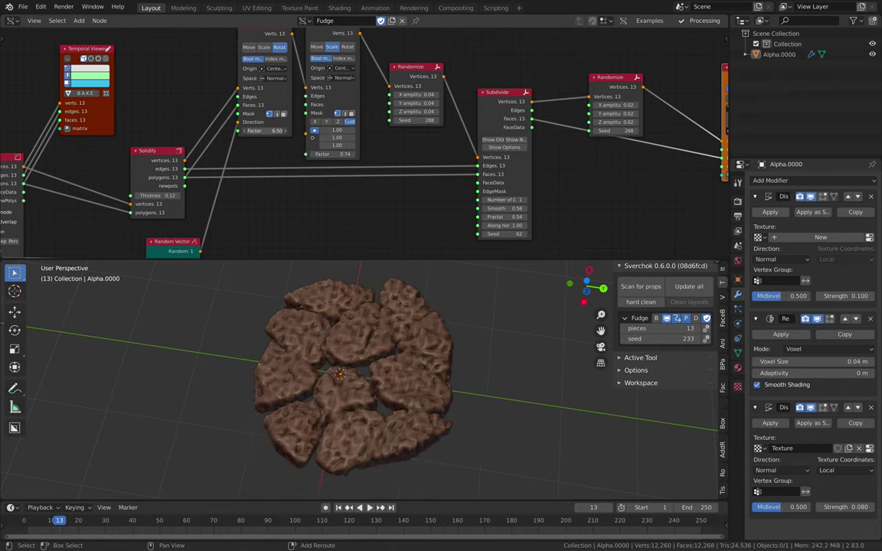
mouse_move(265, 131)
mouse_down()
mouse_move(292, 131)
mouse_move(272, 130)
mouse_up()
key(Return)
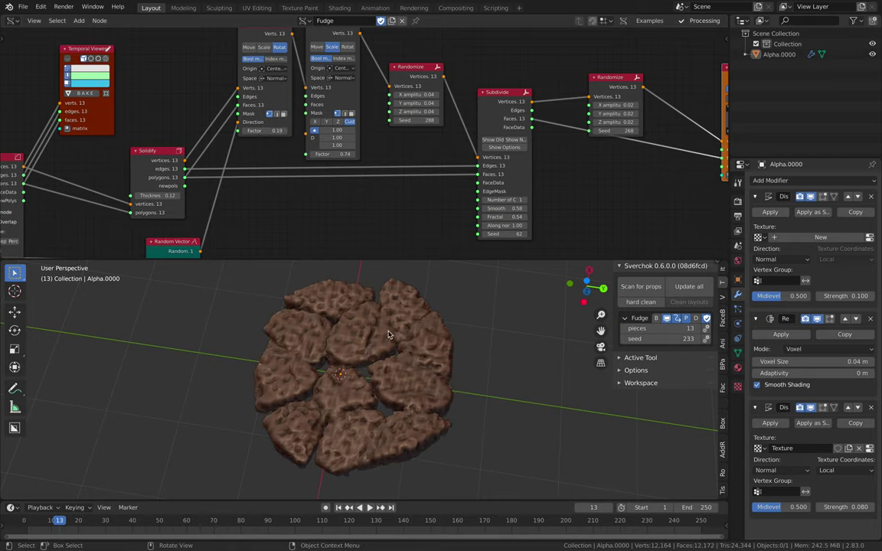
middle_drag(389, 335, 405, 314)
key(ctrl+s)
Look over the whole Fudge node tree and examine the cookie's surface up close
scroll(328, 183, down, 10)
middle_drag(259, 143, 376, 99)
scroll(331, 123, up, 4)
mouse_move(293, 147)
middle_down()
mouse_move(309, 142)
mouse_move(301, 136)
middle_up()
mouse_move(420, 339)
middle_down()
mouse_move(410, 312)
mouse_move(420, 296)
mouse_move(405, 335)
mouse_move(418, 331)
middle_up()
scroll(420, 297, up, 4)
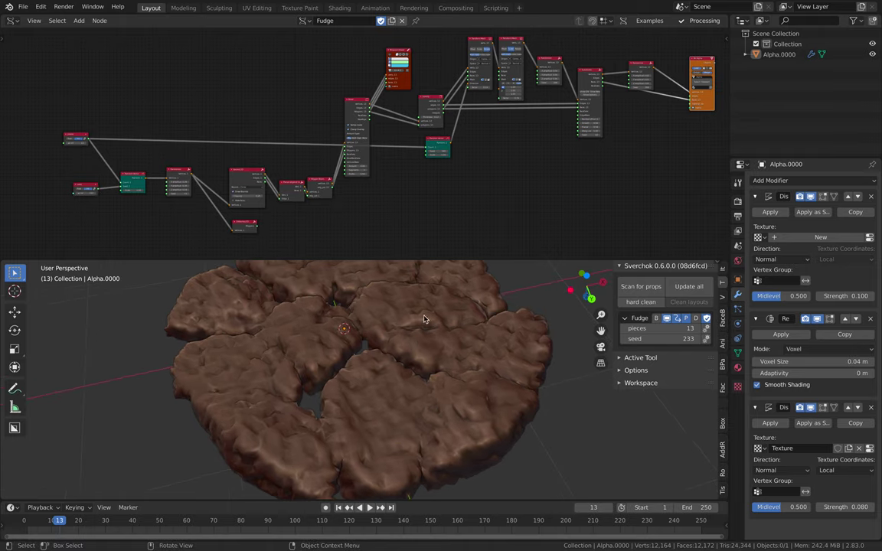
middle_drag(314, 204, 386, 225)
scroll(399, 169, up, 2)
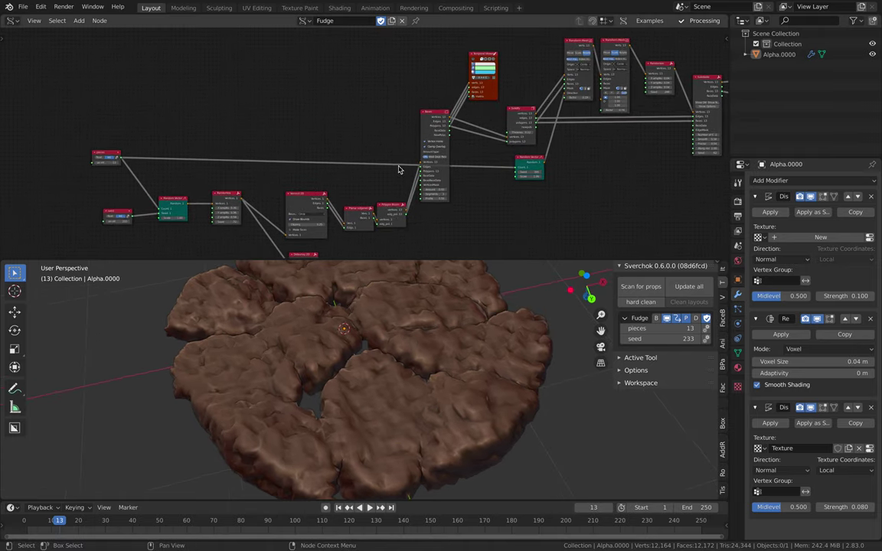
Enable the Temporal Viewer node and add a matrix node to its matrix input, offsetting the displayed flat mesh beside the cookie
click(473, 62)
middle_drag(432, 71, 404, 76)
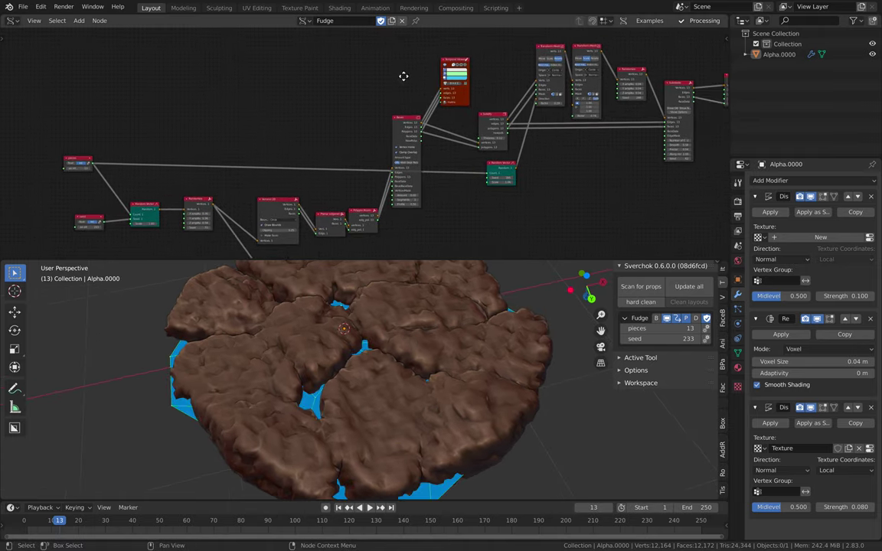
click(446, 103)
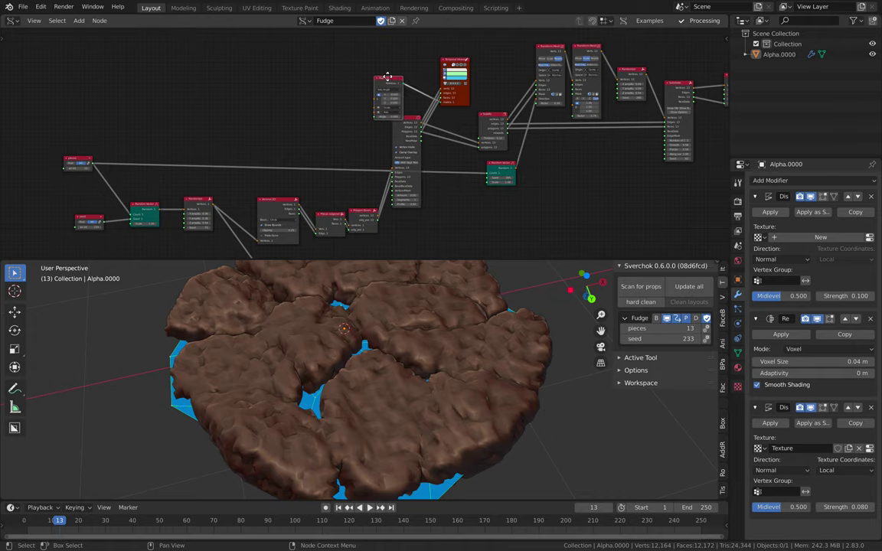
drag(388, 77, 349, 70)
middle_drag(330, 314, 385, 357)
scroll(325, 371, down, 5)
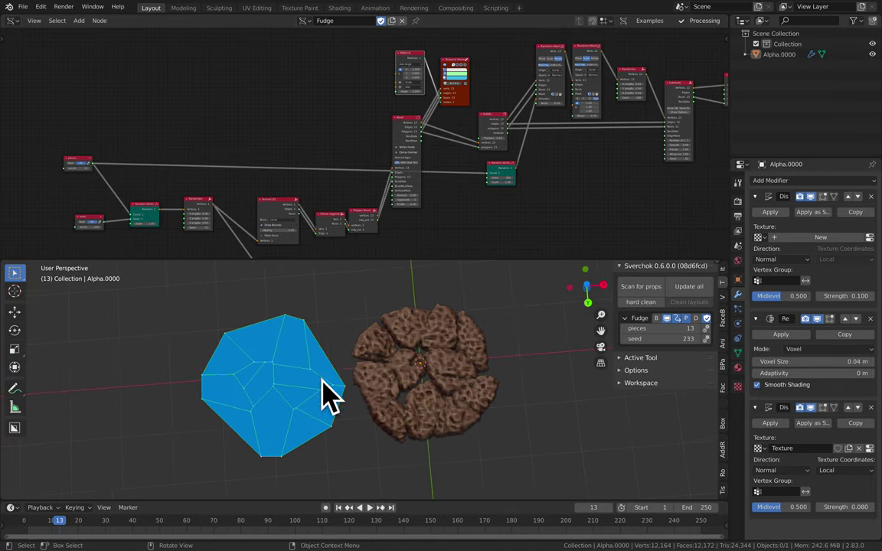
middle_drag(329, 395, 262, 383)
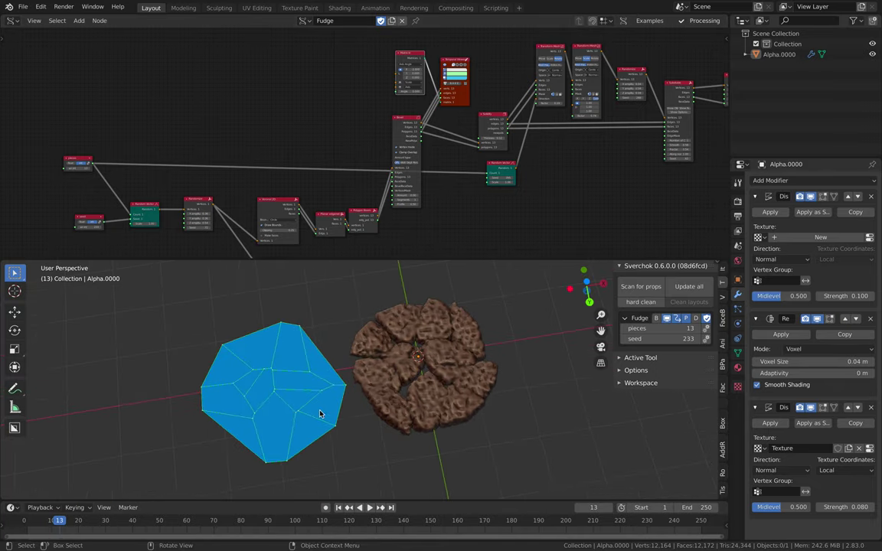
Set the seed node to 275 and the pieces node to 20 at the start of the node tree
middle_drag(274, 164, 339, 136)
scroll(275, 145, up, 1)
middle_drag(276, 145, 298, 119)
scroll(306, 144, up, 2)
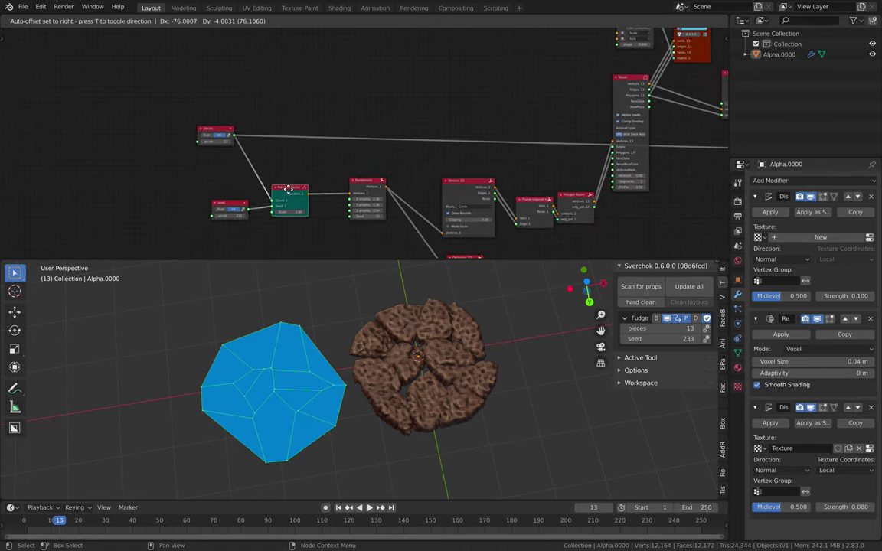
scroll(268, 161, up, 3)
drag(272, 153, 290, 157)
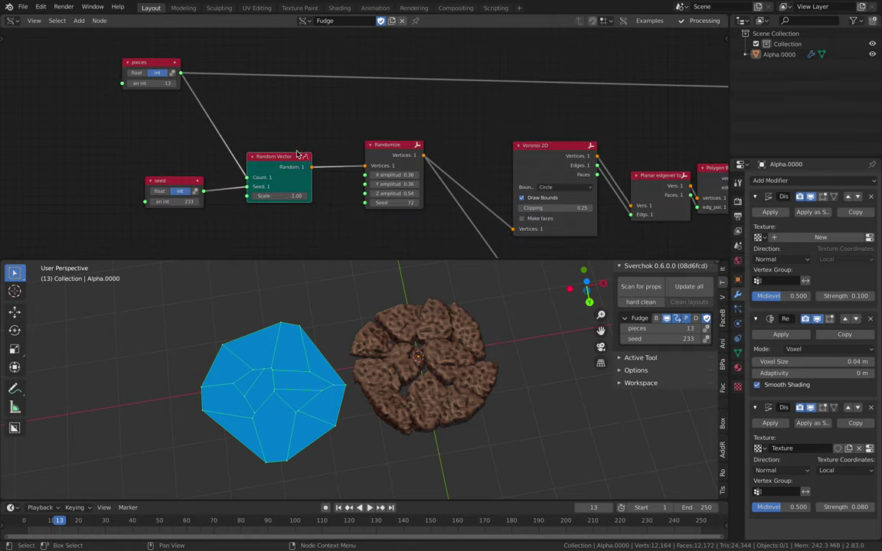
drag(179, 201, 205, 211)
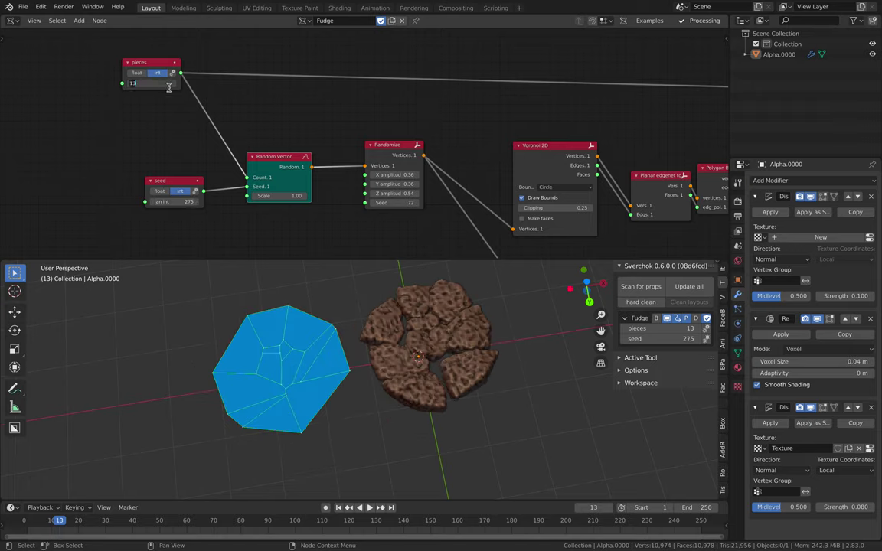
click(169, 84)
text(20)
key(Return)
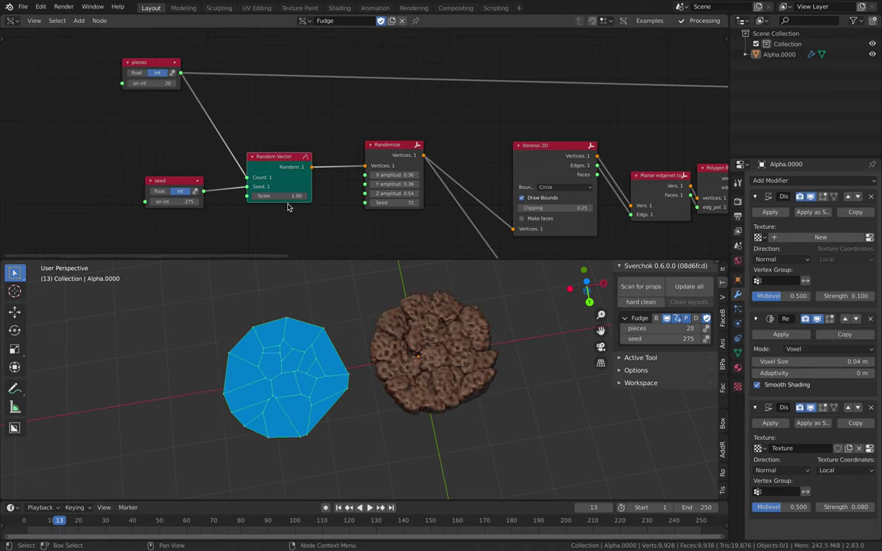
drag(272, 165, 278, 151)
Set the seed of the Randomize node before Voronoi 2D to 122 and its X, Y and Z amplitudes to 0
middle_drag(365, 148, 266, 143)
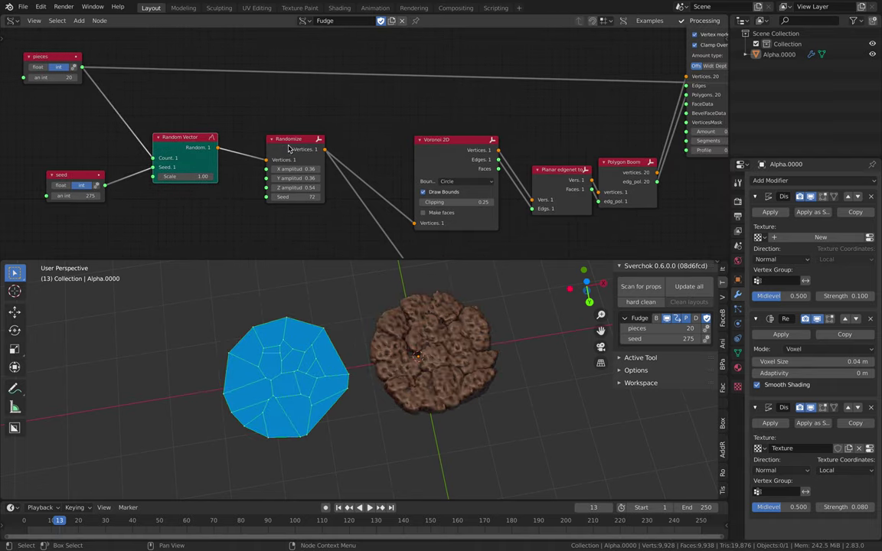
drag(288, 145, 286, 131)
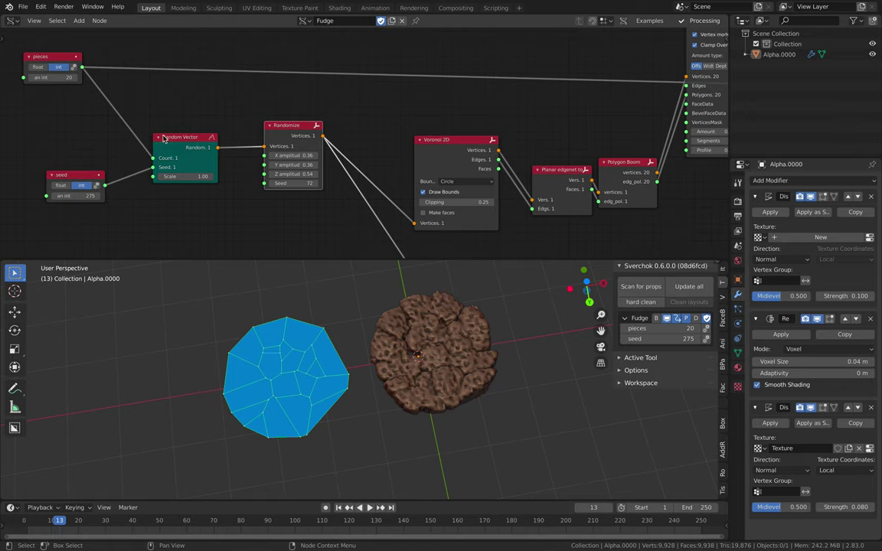
drag(291, 128, 294, 125)
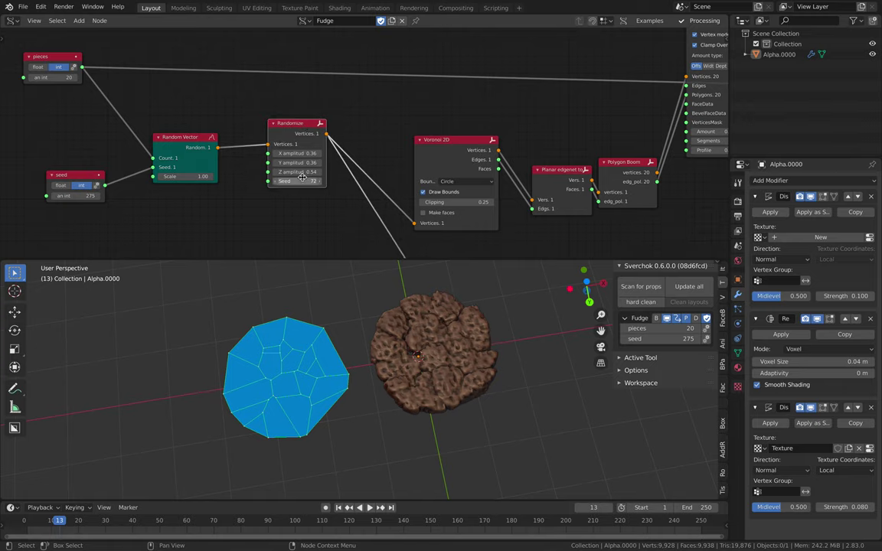
drag(299, 181, 337, 182)
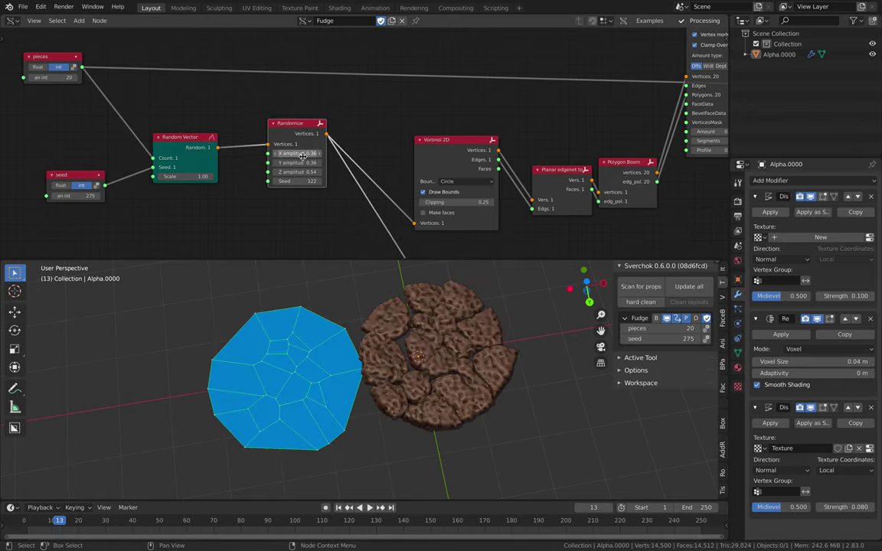
drag(303, 155, 303, 172)
key(Return)
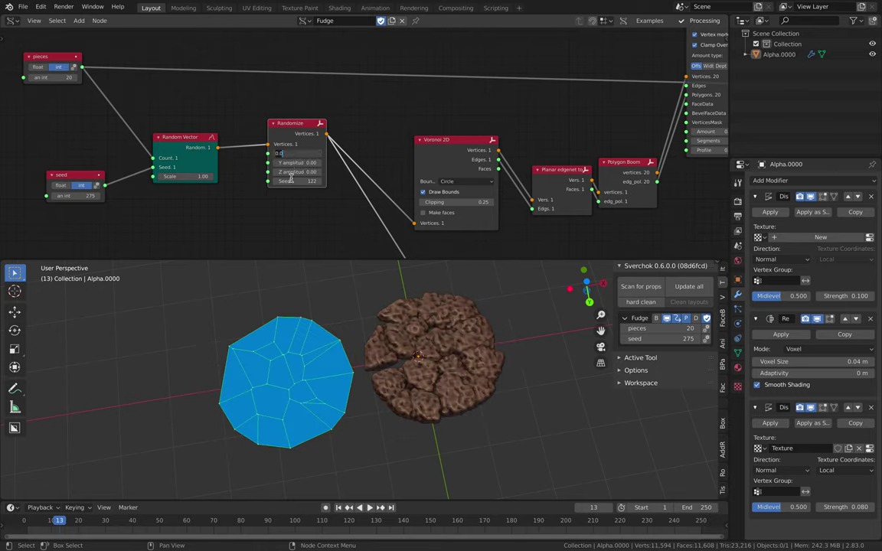
Set the Randomize node's X and Y amplitudes to 0.19 and move the Voronoi 2D node closer to it
shift+drag(305, 155, 340, 164)
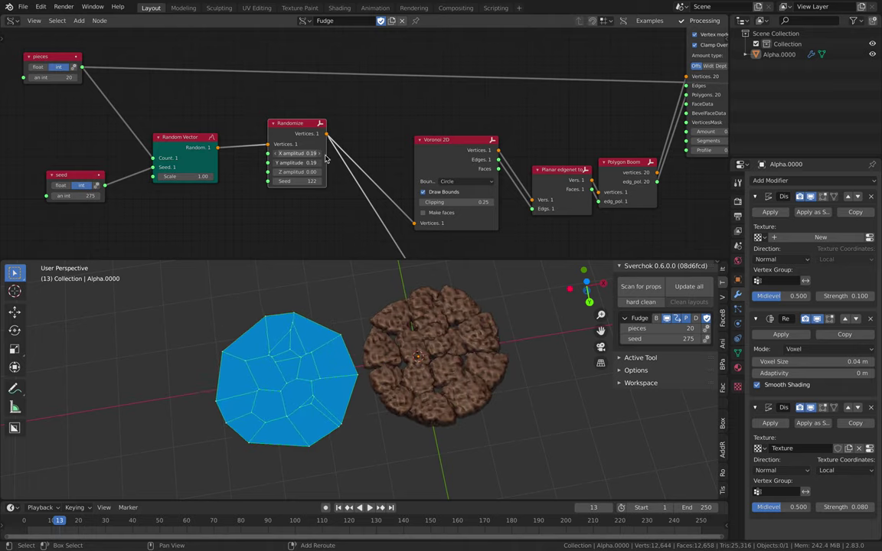
middle_drag(438, 157, 356, 155)
drag(358, 155, 353, 118)
scroll(372, 173, down, 3)
middle_drag(371, 172, 314, 131)
drag(304, 90, 296, 112)
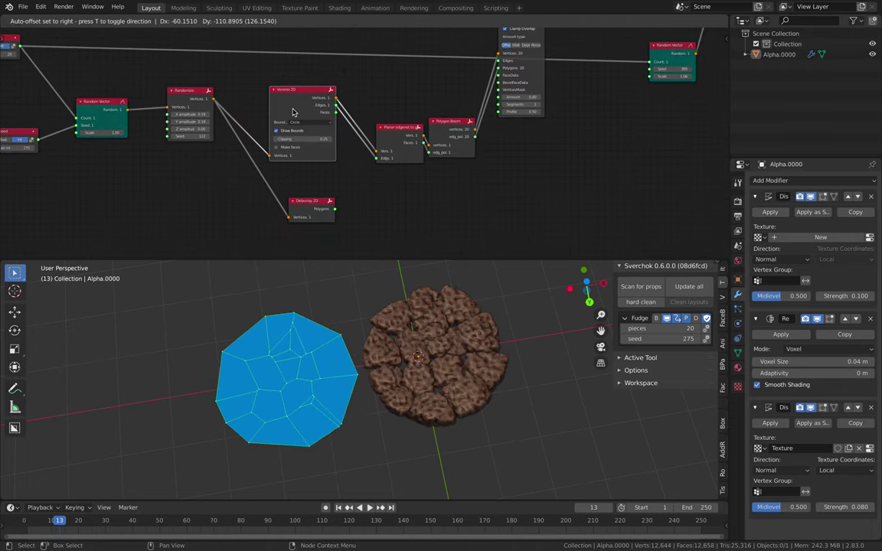
Delete the unused Delaunay 2D node and save the file
drag(304, 202, 297, 193)
key(x)
mouse_move(288, 103)
mouse_down()
mouse_move(297, 93)
mouse_move(291, 98)
mouse_up()
scroll(300, 105, up, 2)
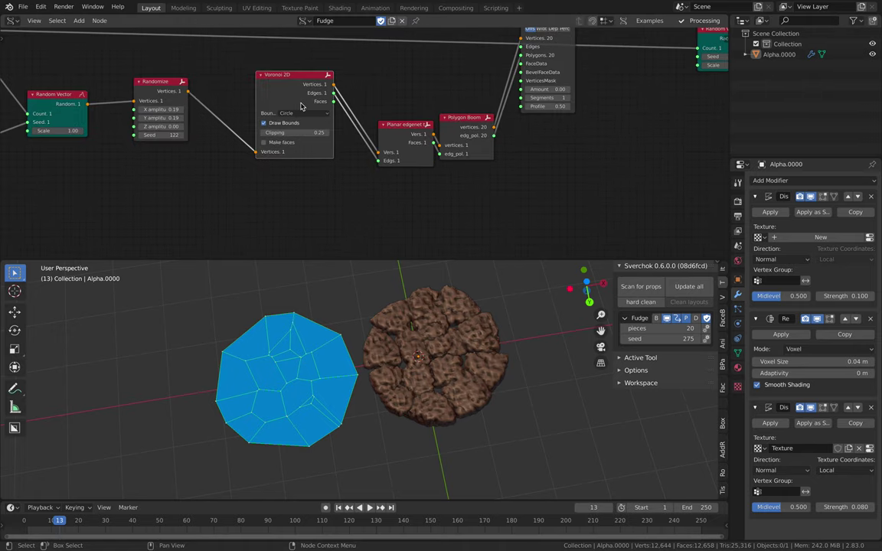
key(ctrl+s)
middle_drag(297, 107, 298, 116)
mouse_move(295, 99)
mouse_down()
mouse_move(284, 103)
mouse_move(299, 111)
mouse_up()
scroll(291, 114, up, 3)
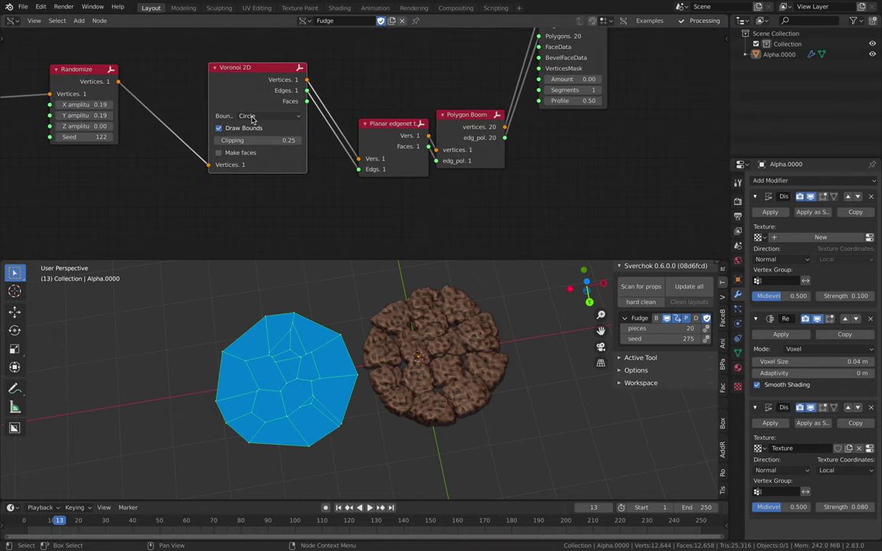
Try the Voronoi 2D node with Bounding Box bounds and clipping values such as 0.06 and 0.28
mouse_move(252, 140)
mouse_down()
mouse_move(306, 140)
mouse_move(245, 140)
mouse_up()
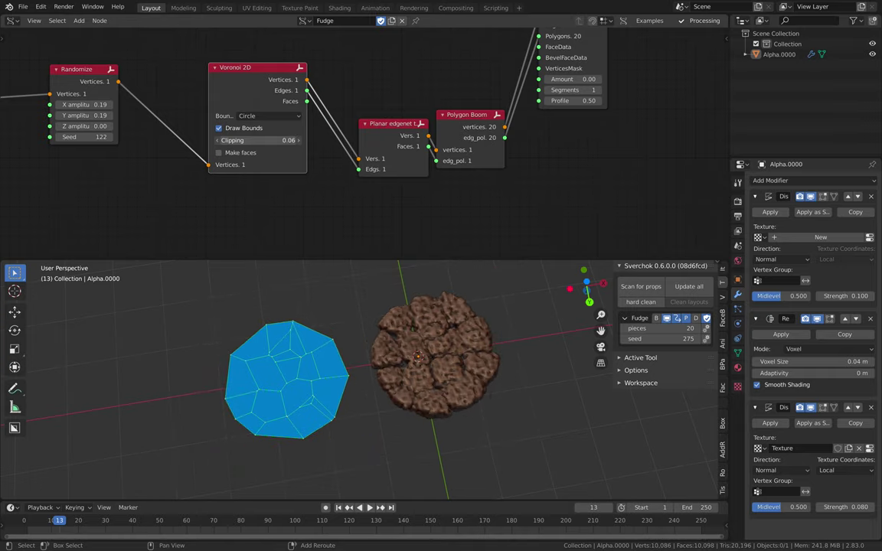
click(283, 115)
click(285, 128)
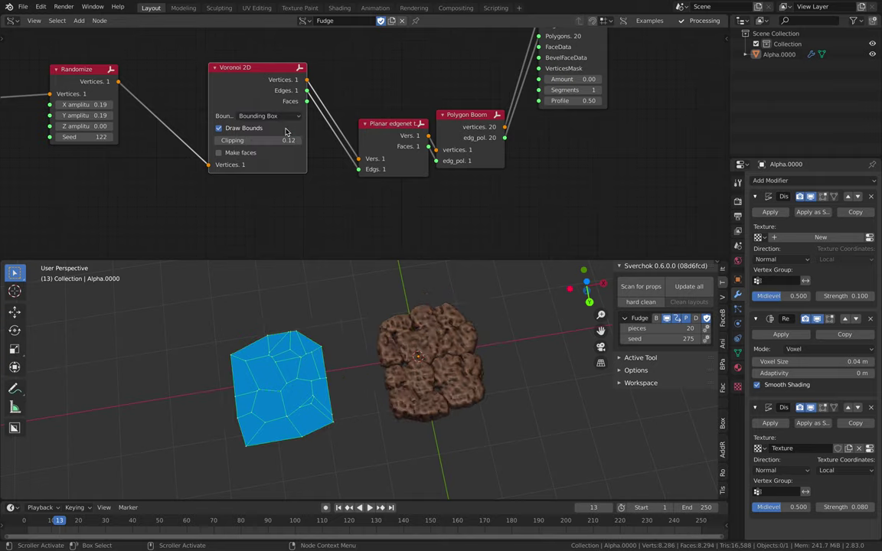
drag(252, 140, 260, 141)
scroll(410, 435, down, 3)
middle_drag(410, 435, 403, 445)
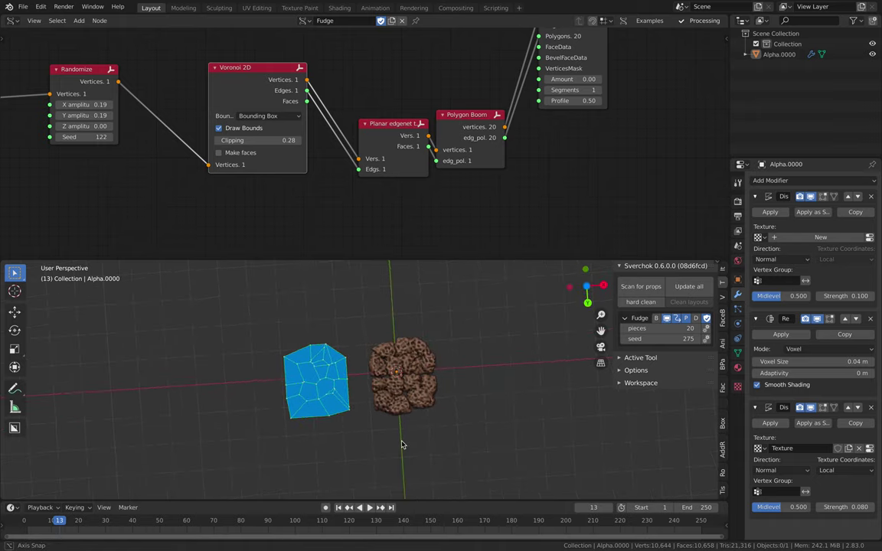
scroll(403, 445, up, 2)
drag(244, 141, 244, 141)
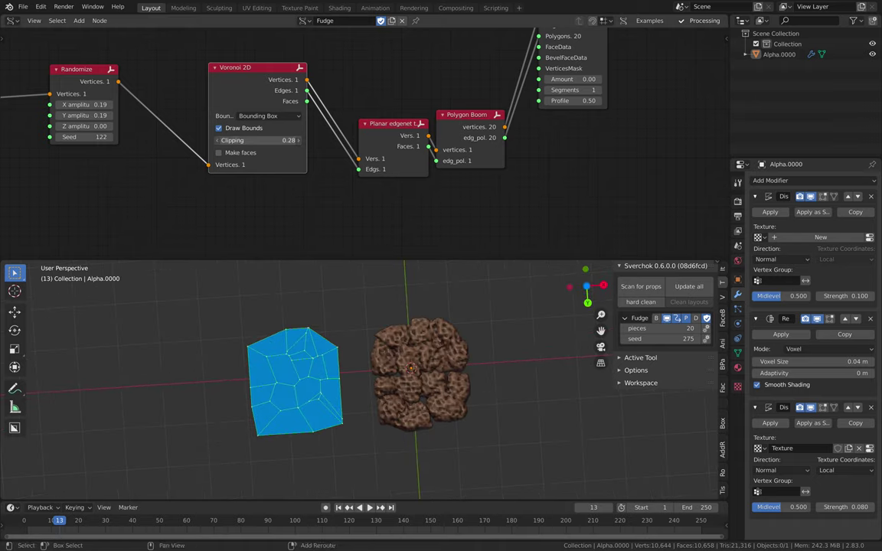
Set the Voronoi 2D bounds to Circle and the clipping to 0.38
click(258, 116)
click(247, 138)
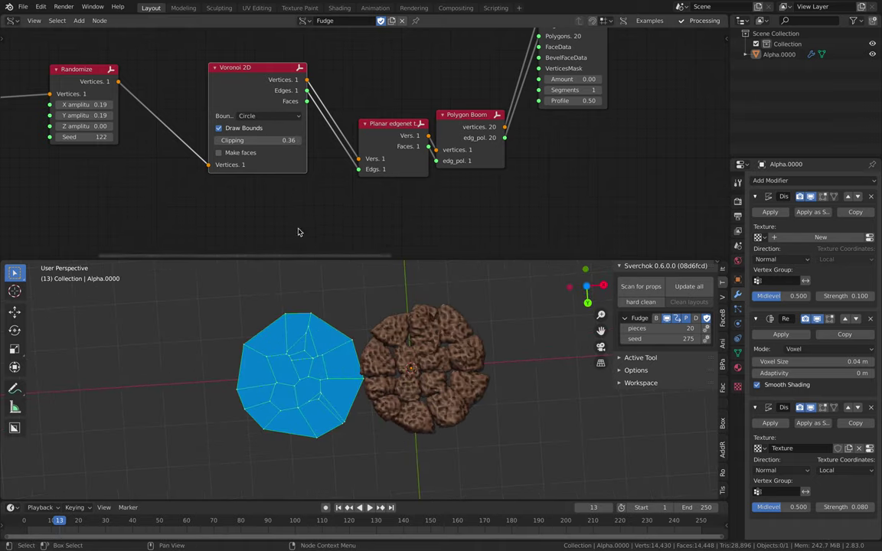
drag(272, 140, 278, 139)
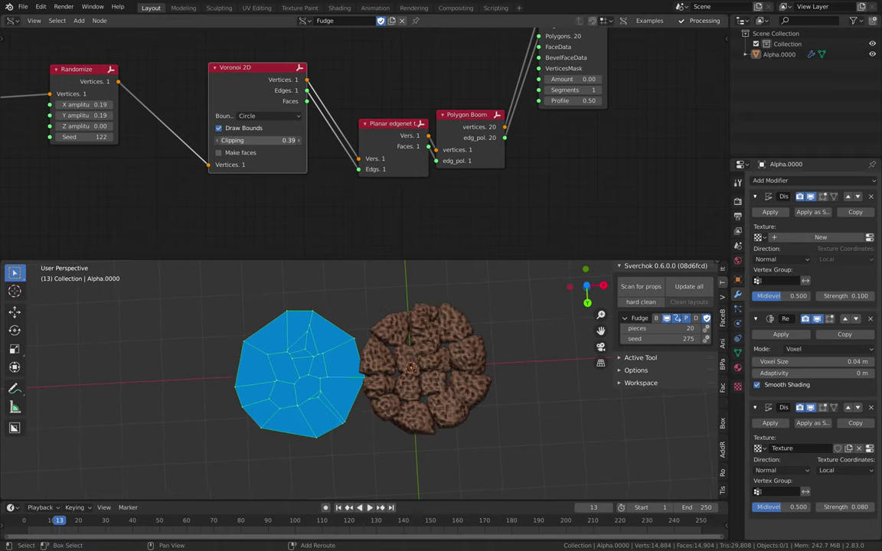
Reposition the Planar edgenet and Polygon Boom nodes in the chain after Voronoi 2D
middle_drag(360, 132, 339, 135)
drag(361, 130, 351, 117)
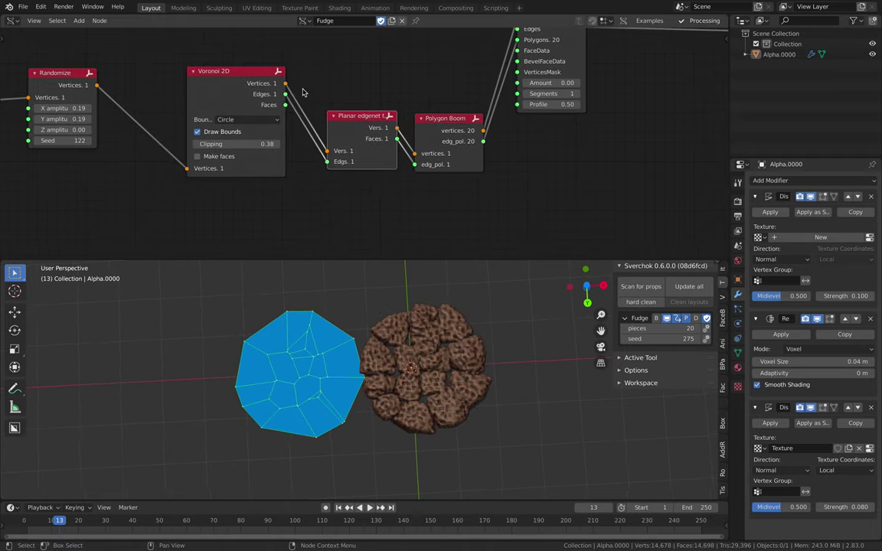
ctrl+middle_drag(351, 130, 359, 124)
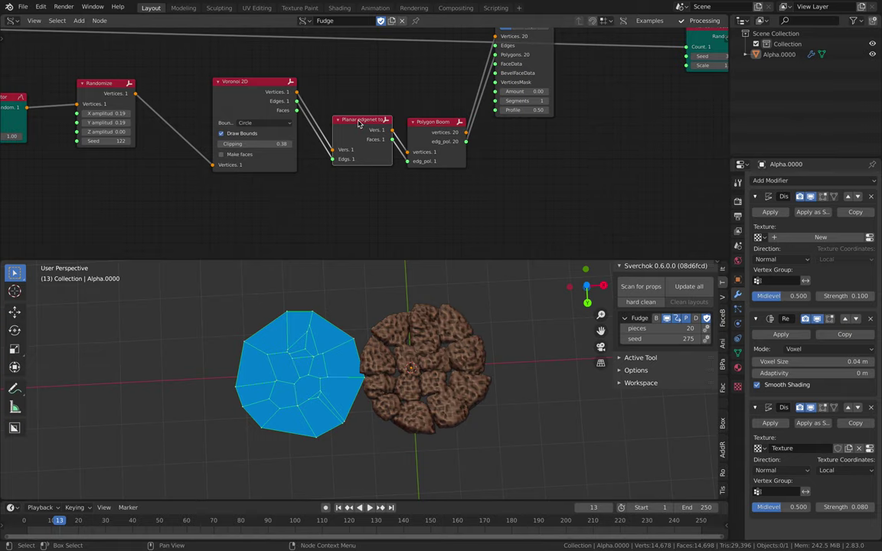
drag(419, 125, 421, 125)
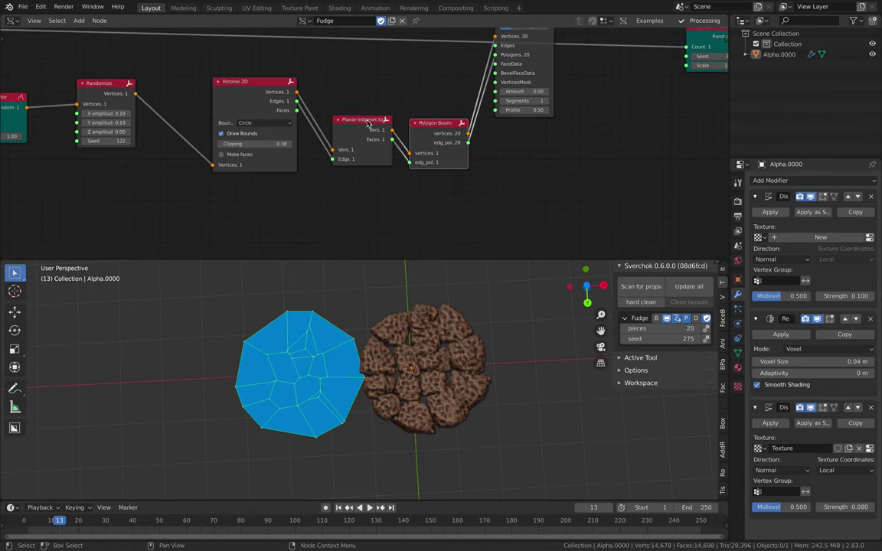
middle_drag(440, 129, 406, 159)
drag(409, 155, 408, 147)
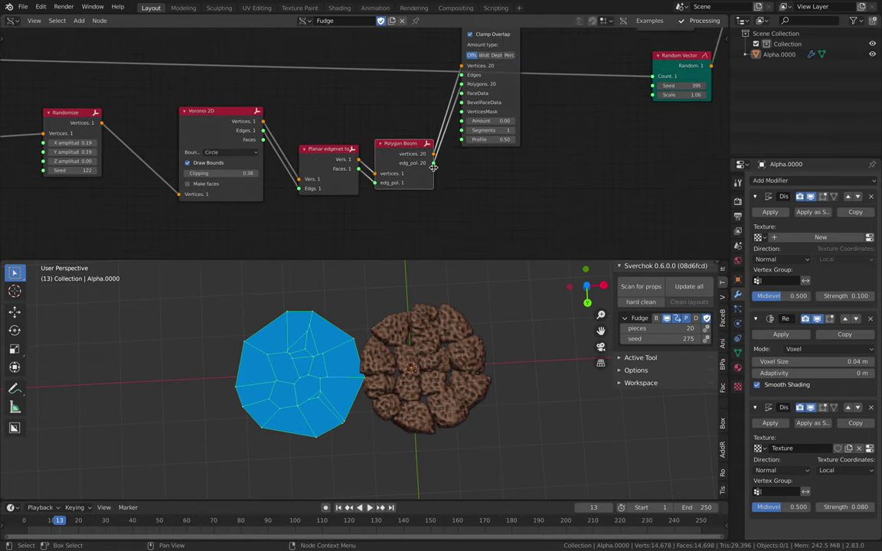
Try Bevel amounts of 0.24 and 0.18 with Clamp Overlap switched off, and restore amount 0.00 with Clamp Overlap on
middle_drag(440, 131, 381, 180)
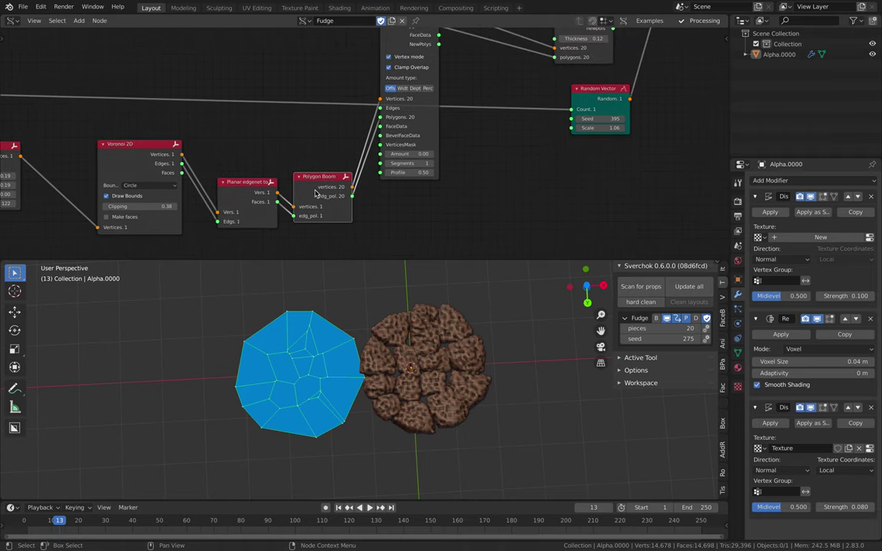
scroll(326, 187, down, 2)
scroll(365, 161, up, 1)
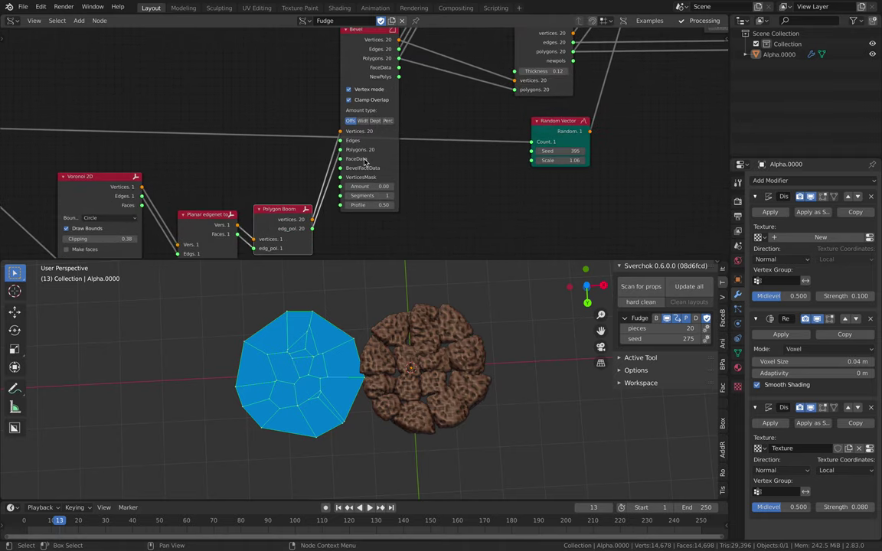
drag(370, 187, 385, 186)
scroll(355, 304, up, 3)
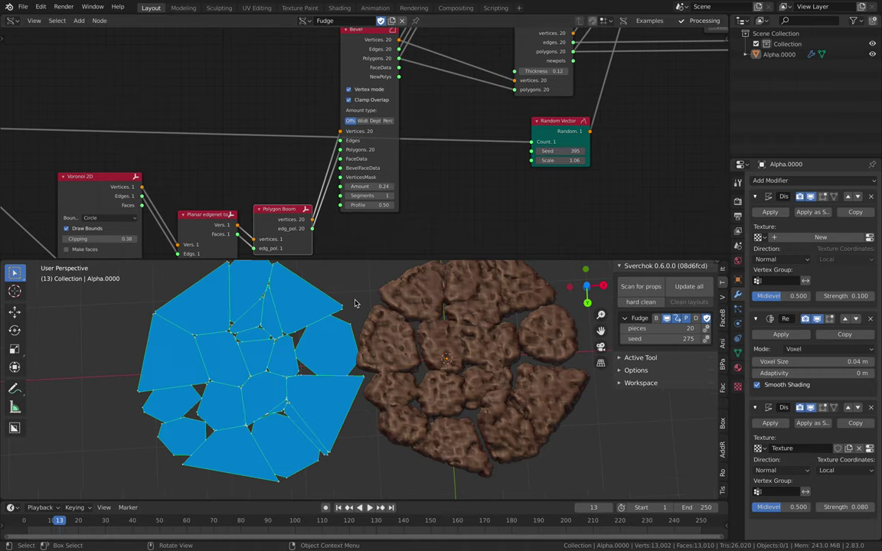
mouse_move(372, 187)
mouse_down()
mouse_move(356, 187)
mouse_move(368, 187)
mouse_up()
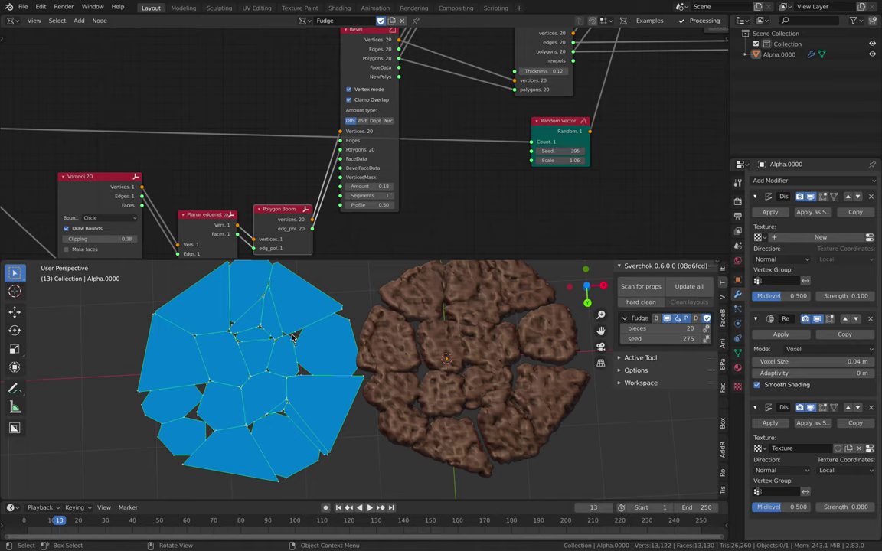
click(357, 102)
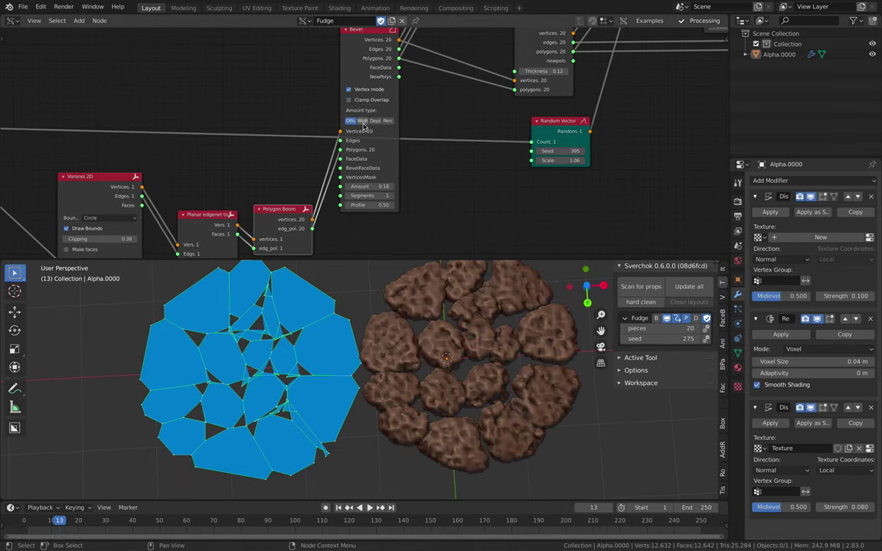
mouse_move(368, 186)
mouse_down()
mouse_move(400, 186)
mouse_move(368, 186)
mouse_up()
click(368, 102)
Move the Solidify node closer to Bevel and show its output in the Temporal Viewer
scroll(334, 172, down, 2)
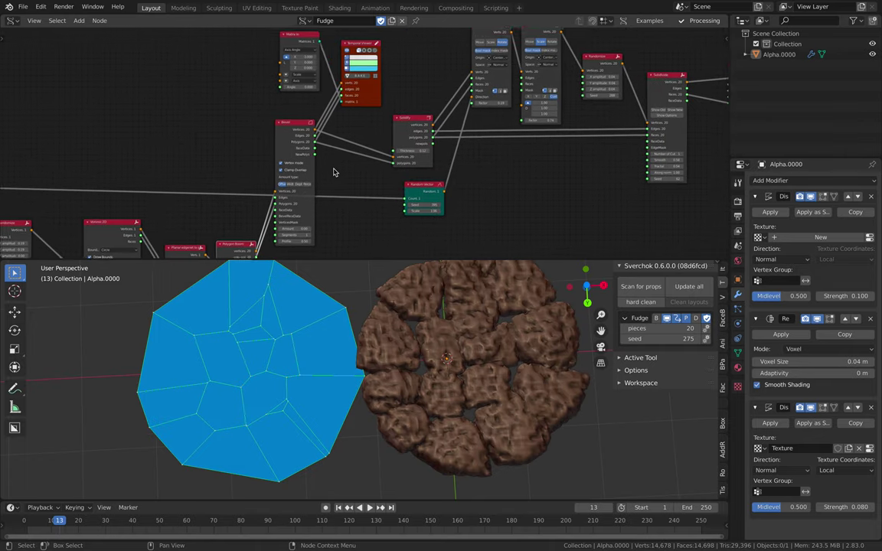
middle_drag(334, 172, 320, 212)
middle_drag(291, 80, 257, 70)
scroll(257, 70, up, 1)
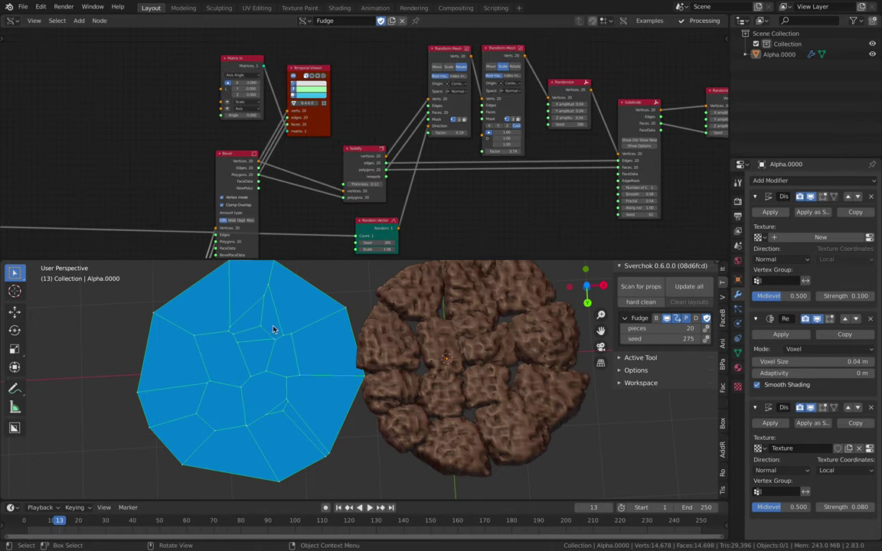
middle_drag(358, 162, 346, 161)
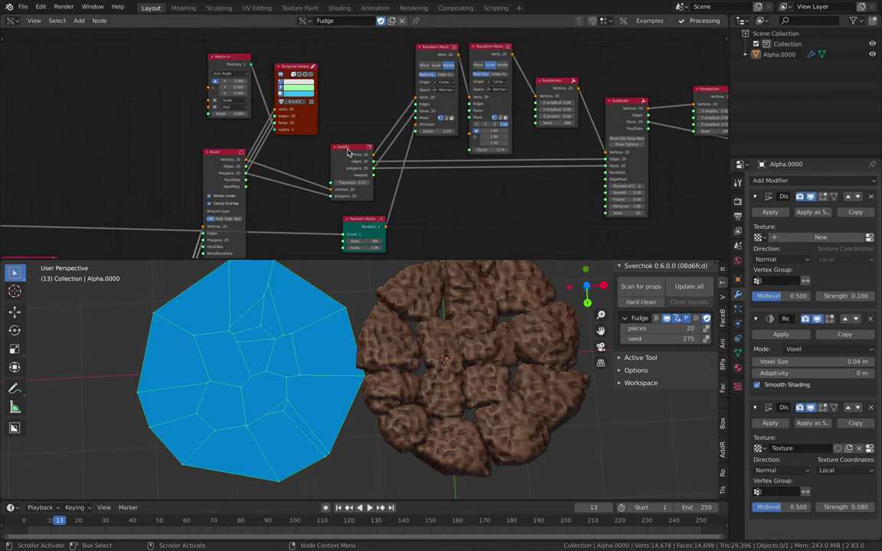
drag(348, 151, 331, 145)
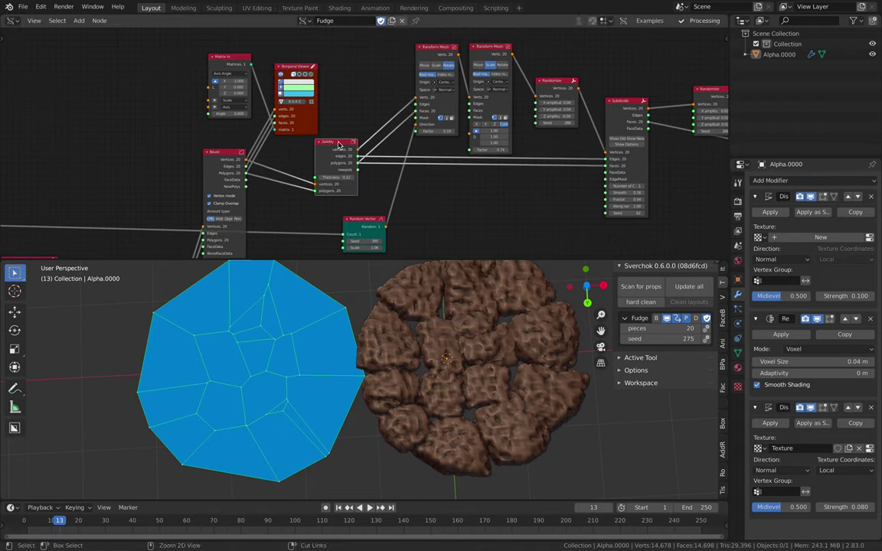
ctrl+shift+click(338, 147)
middle_drag(368, 341, 398, 279)
Connect the Matrix In node to the Temporal Viewer's matrix input to offset the solidified preview, and save the file
click(384, 55)
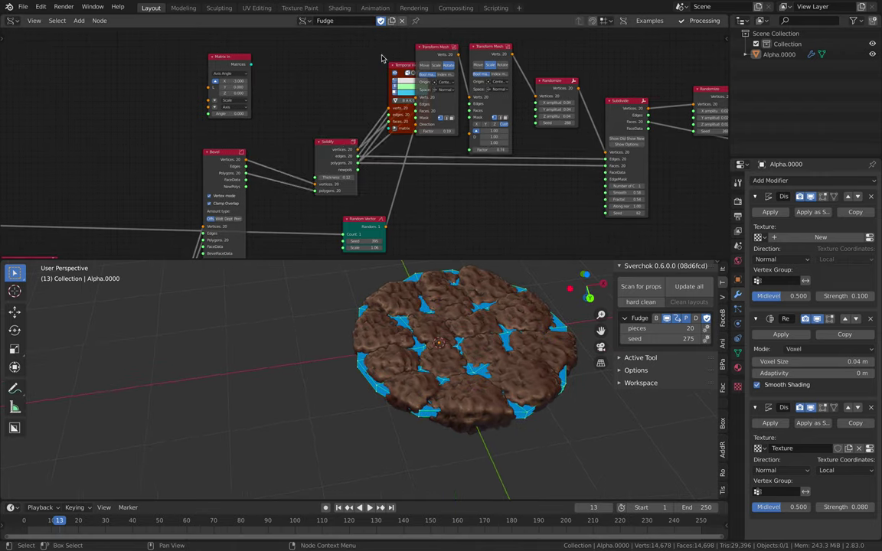
drag(408, 65, 384, 54)
drag(252, 66, 370, 120)
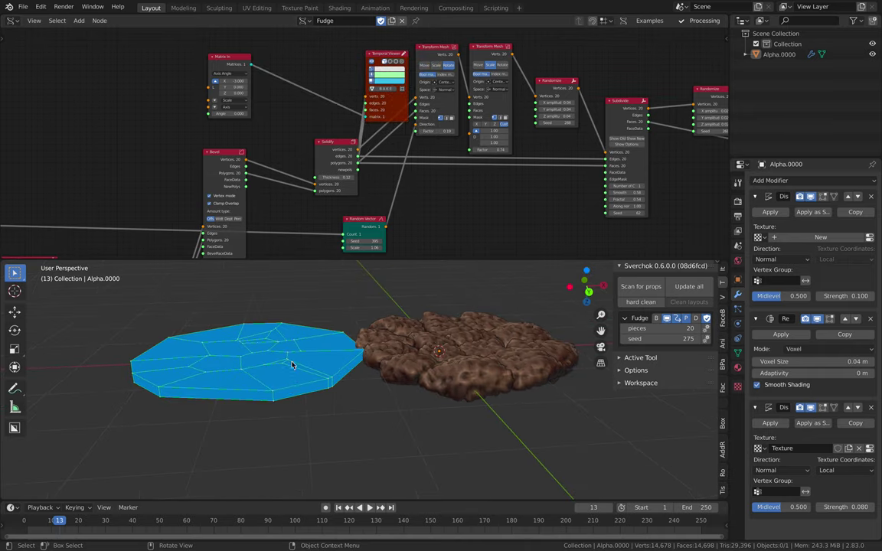
middle_drag(292, 366, 269, 362)
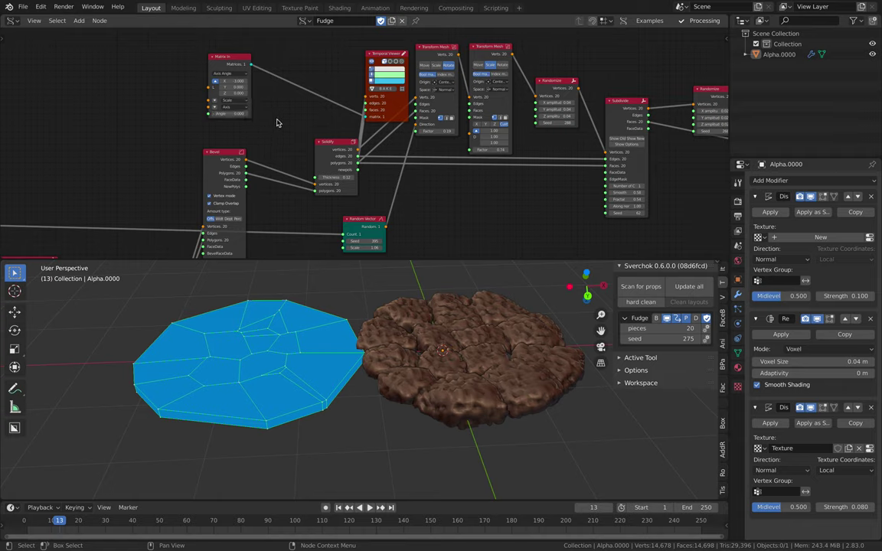
key(ctrl+s)
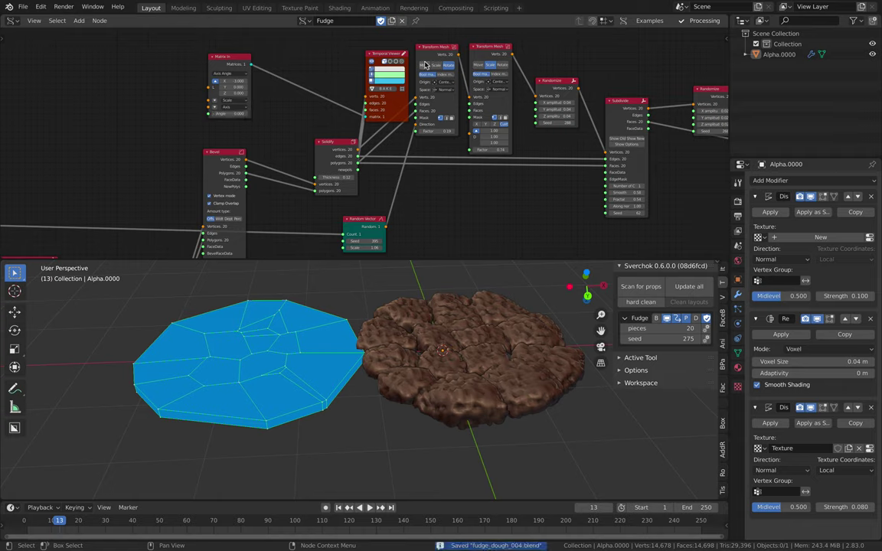
Make room around the rotating Transform Mesh node and show the scaling Transform Mesh node's output in the Temporal Viewer
drag(394, 55, 381, 48)
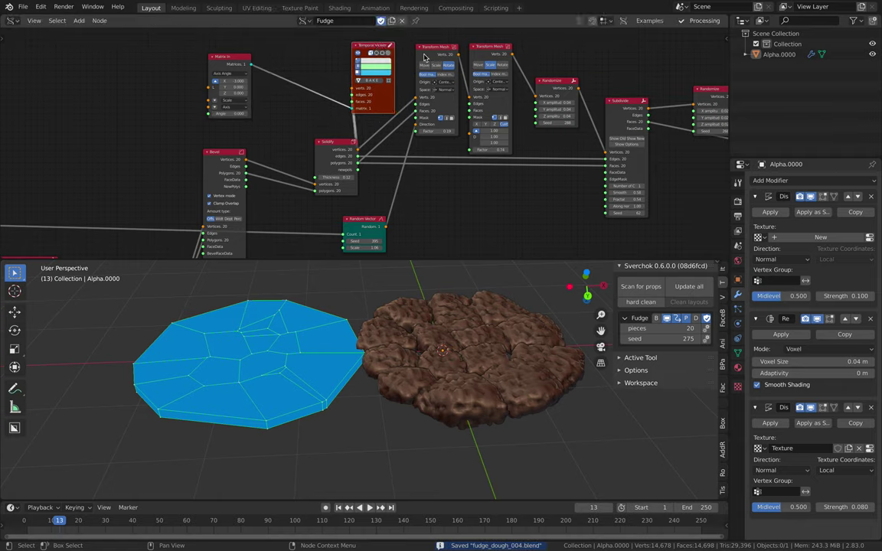
drag(444, 50, 430, 52)
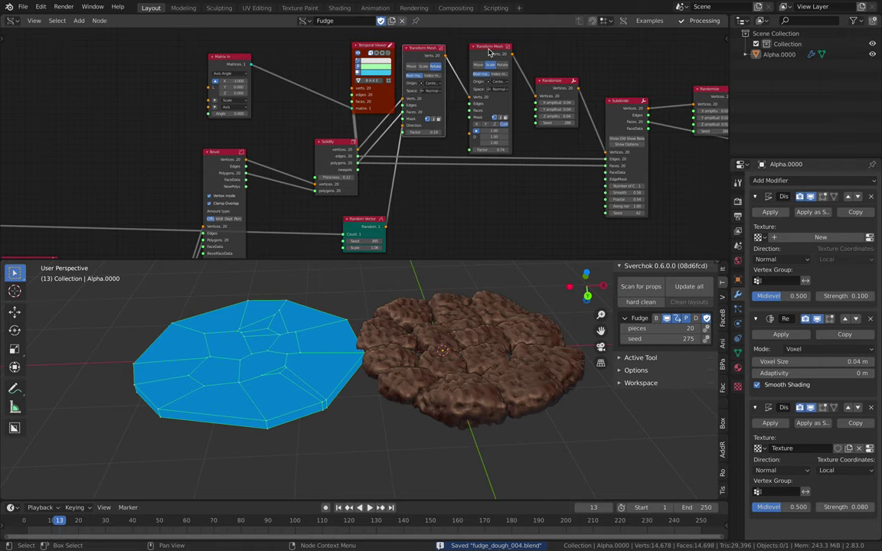
ctrl+shift+click(490, 52)
middle_drag(555, 61, 482, 98)
drag(500, 65, 538, 65)
scroll(450, 139, up, 4)
Raise the rotating Transform Mesh node's factor to 1.11 and vary the seed of its Random Vector node, trying 499
shift+drag(355, 179, 651, 179)
shift+drag(398, 178, 352, 178)
middle_drag(355, 158, 360, 33)
scroll(329, 100, down, 1)
drag(285, 159, 253, 146)
drag(275, 166, 249, 152)
scroll(255, 176, up, 1)
drag(239, 186, 265, 185)
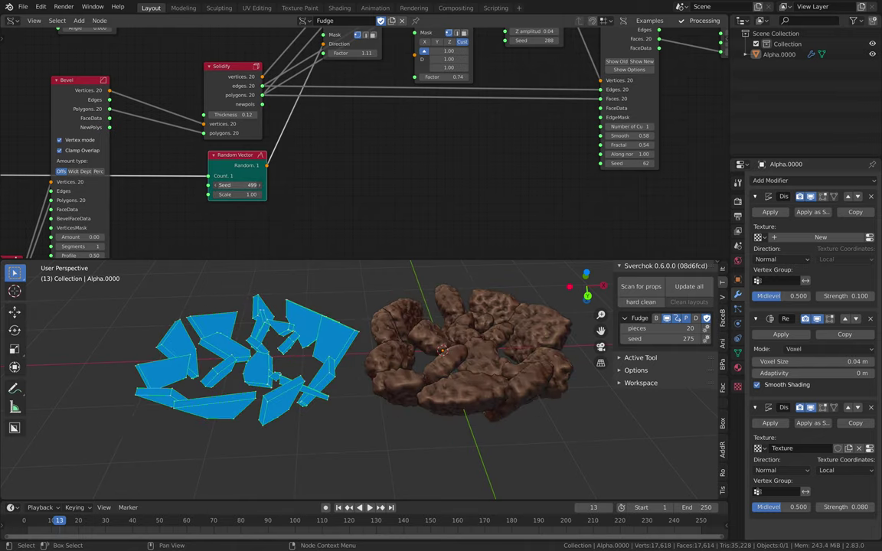
Set the rotating Transform Mesh node's factor to 0.21 and the scaling Transform Mesh node's factor to 0.57
middle_drag(368, 83, 300, 184)
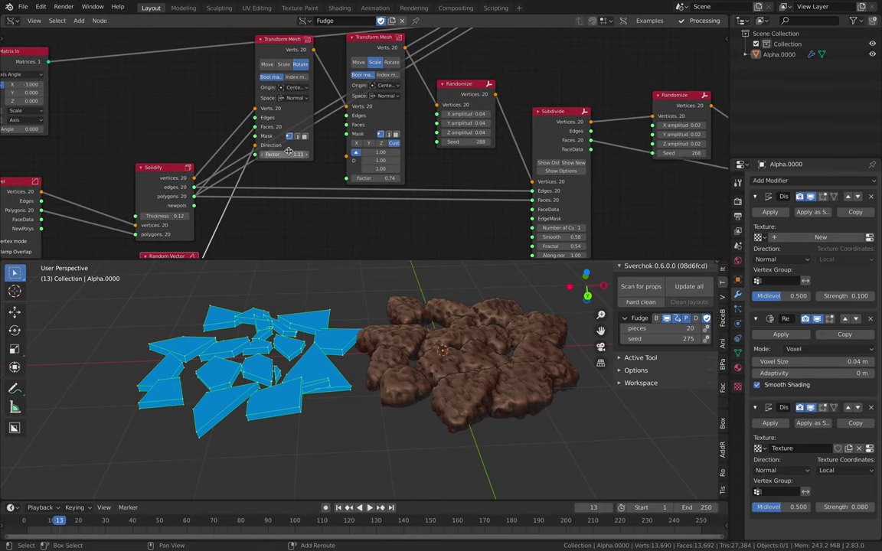
drag(289, 151, 222, 151)
middle_drag(379, 42, 351, 70)
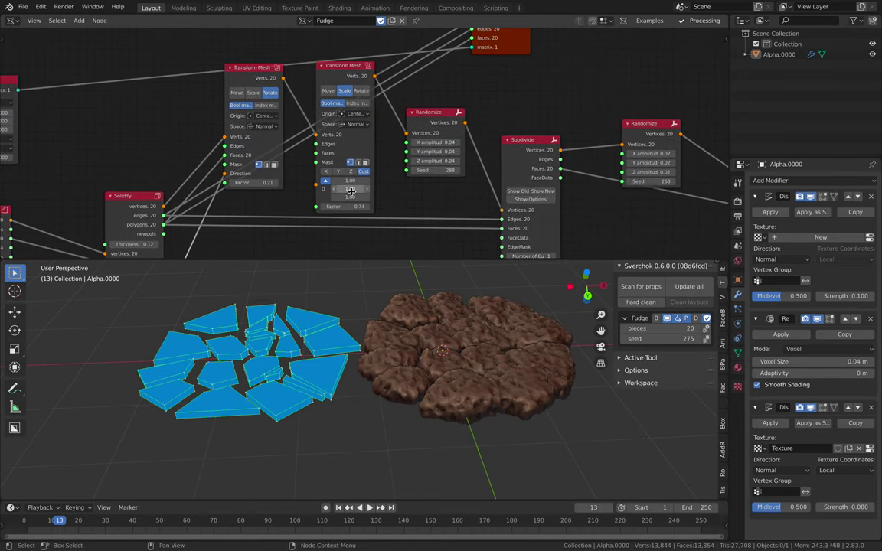
mouse_move(351, 207)
mouse_down()
mouse_move(397, 206)
mouse_move(337, 207)
mouse_up()
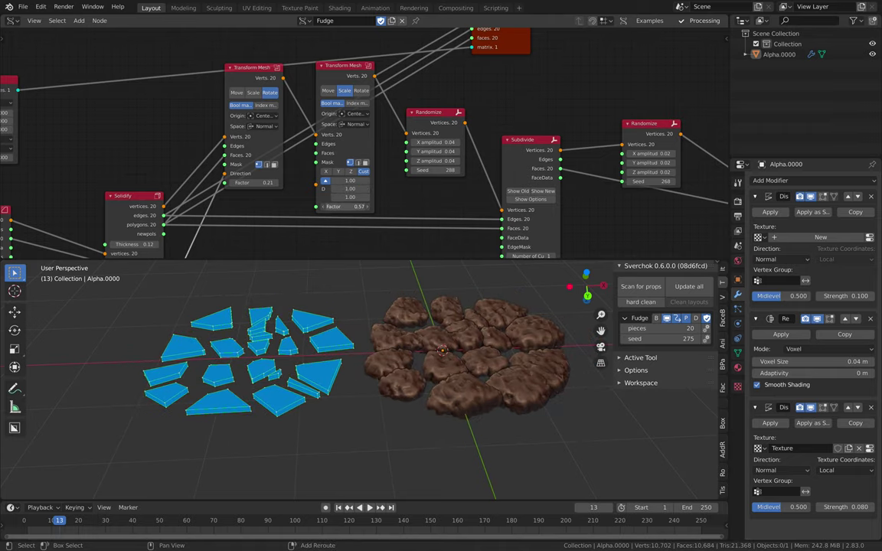
middle_drag(371, 337, 380, 418)
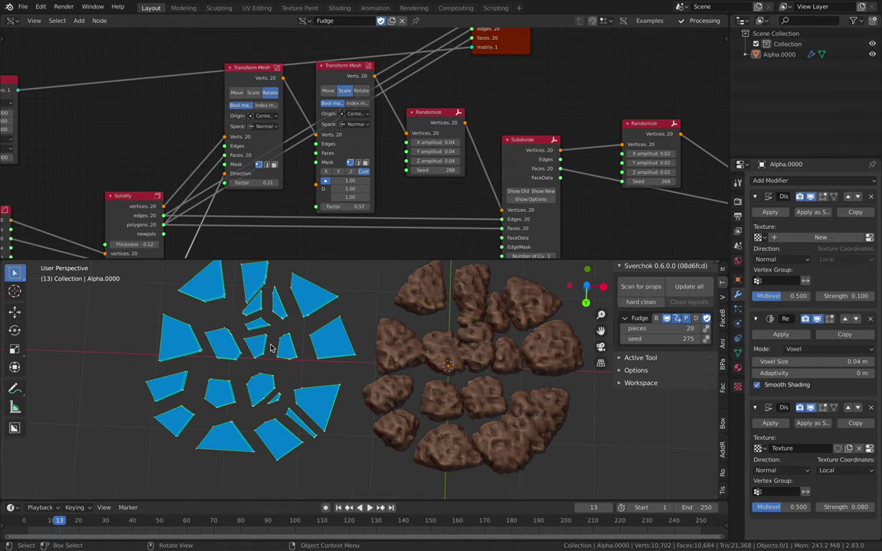
middle_drag(276, 372, 298, 357)
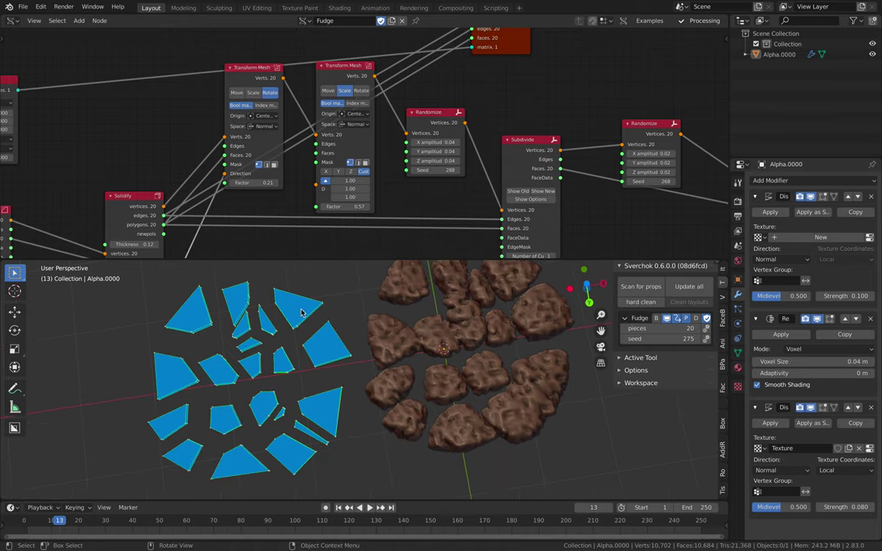
Try a factor of 0.16 on the scaling Transform Mesh node and settle on 0.93
middle_drag(279, 362, 308, 392)
drag(352, 206, 317, 206)
middle_drag(507, 391, 506, 418)
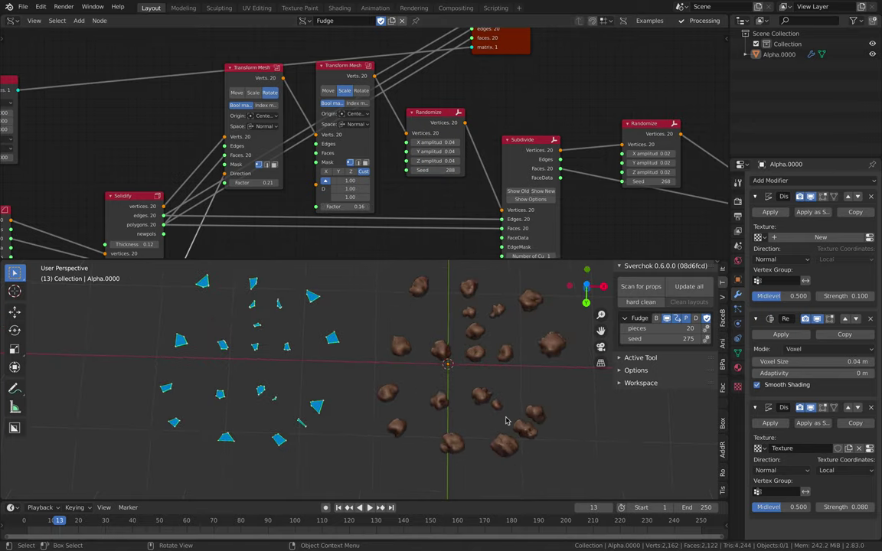
middle_drag(498, 354, 451, 288)
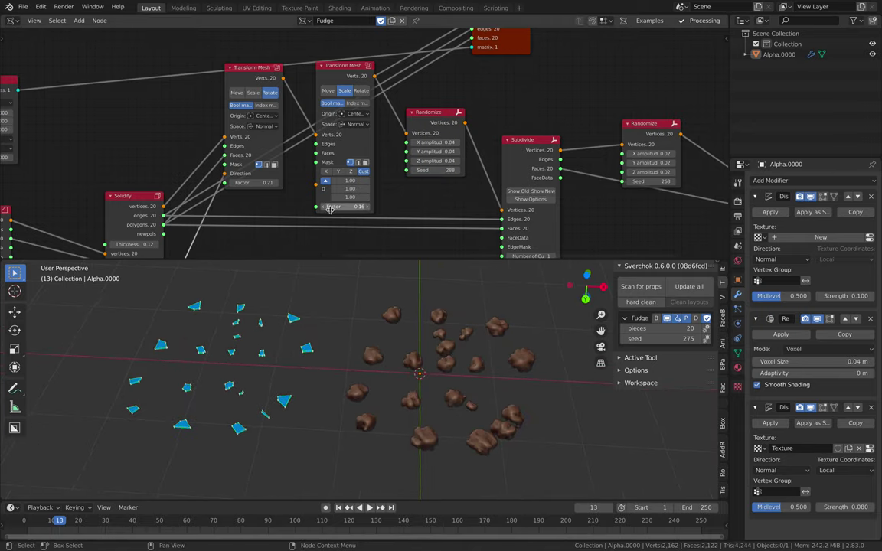
drag(345, 206, 410, 207)
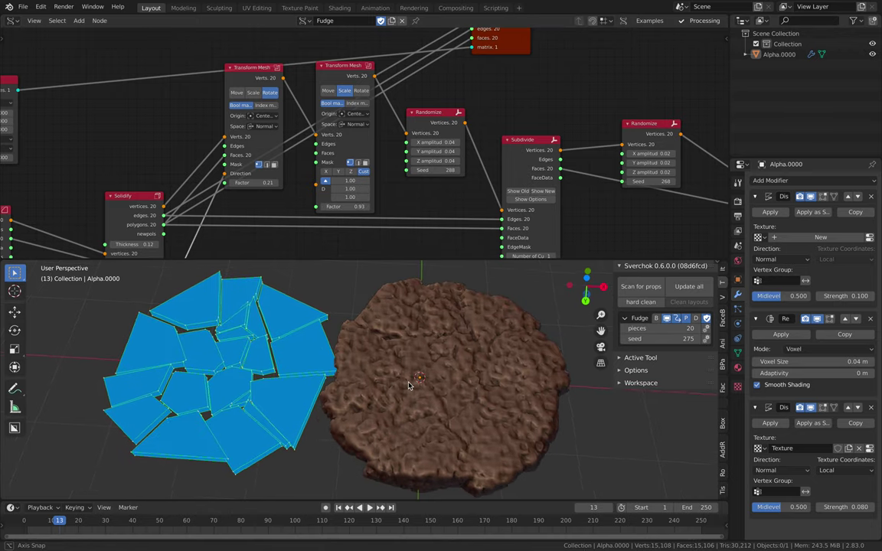
middle_drag(410, 377, 418, 391)
scroll(464, 228, down, 1)
Set the strength of the cookie's first Displace modifier to 0.140
middle_drag(464, 228, 357, 202)
scroll(357, 203, up, 1)
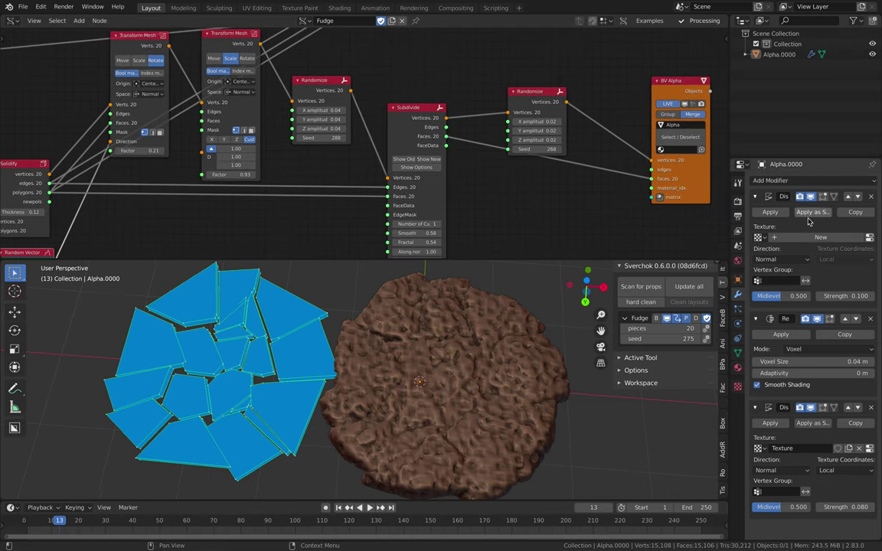
mouse_move(846, 296)
mouse_down()
mouse_move(873, 296)
mouse_move(840, 296)
mouse_move(852, 296)
mouse_up()
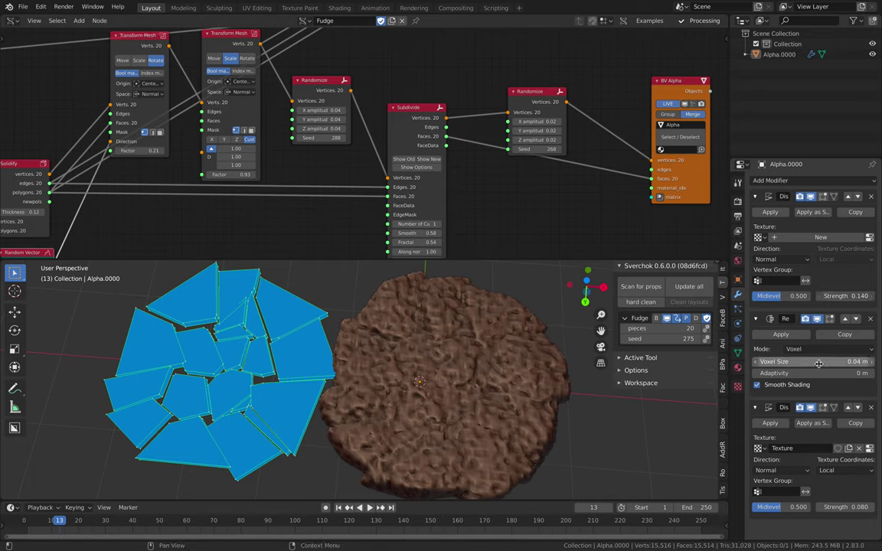
Try a voxel size of 0.156 m in the Remesh modifier and settle on 0.044 m
drag(811, 362, 841, 361)
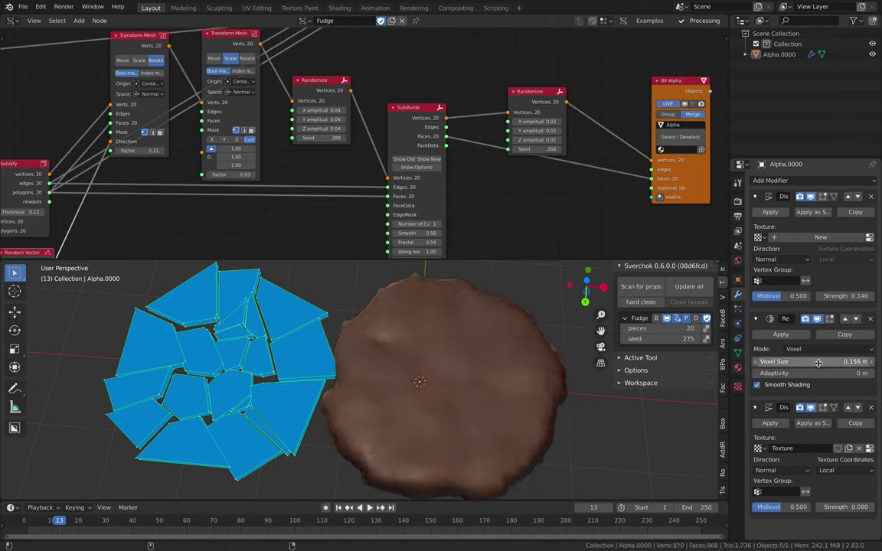
middle_drag(494, 310, 518, 384)
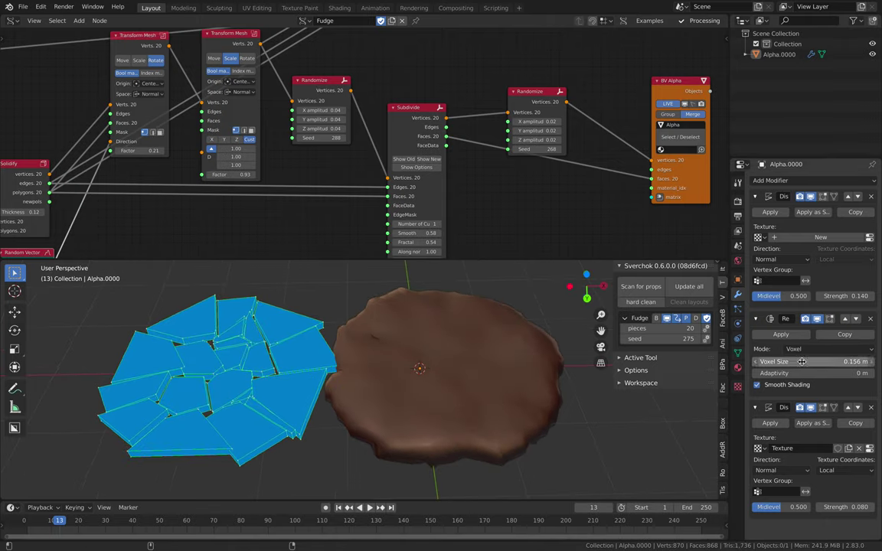
mouse_move(802, 361)
mouse_down()
mouse_move(826, 361)
mouse_move(807, 361)
mouse_up()
middle_drag(532, 355, 396, 302)
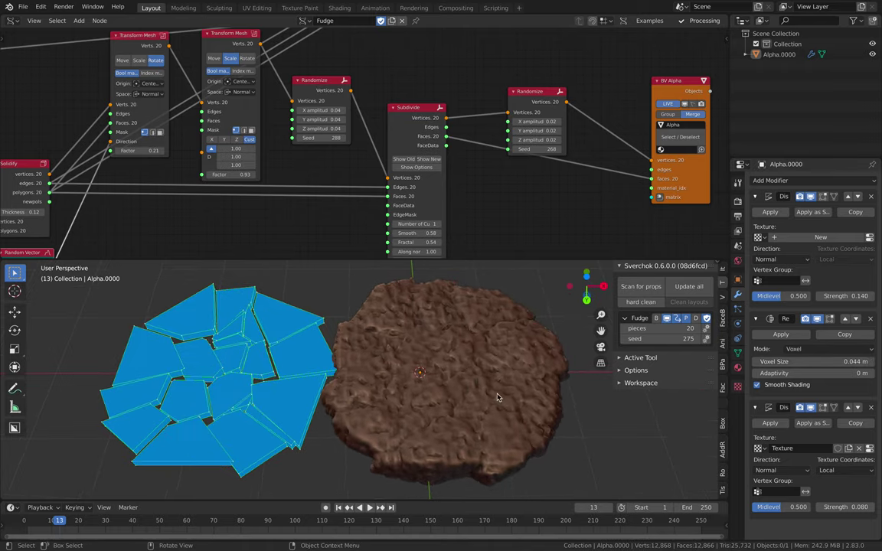
Inspect the Musgrave texture settings used by the second Displace modifier and return to the modifiers
click(870, 449)
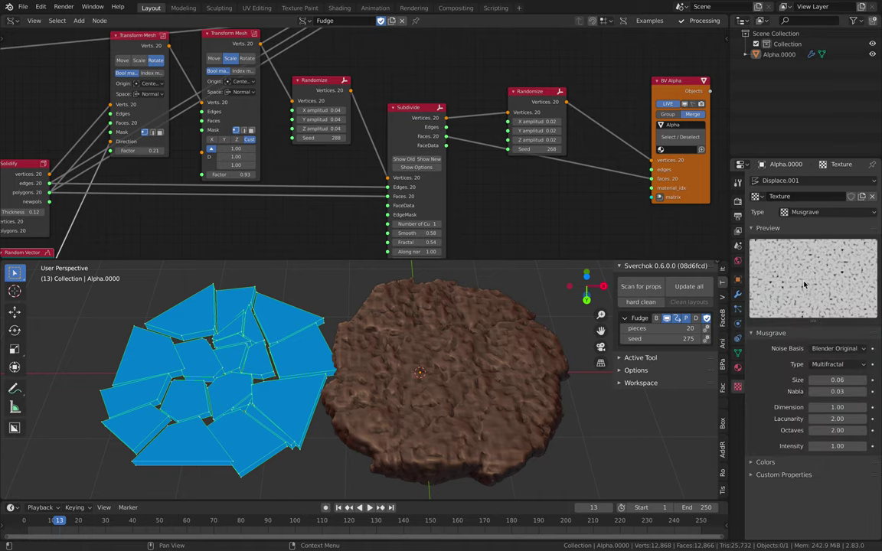
click(738, 295)
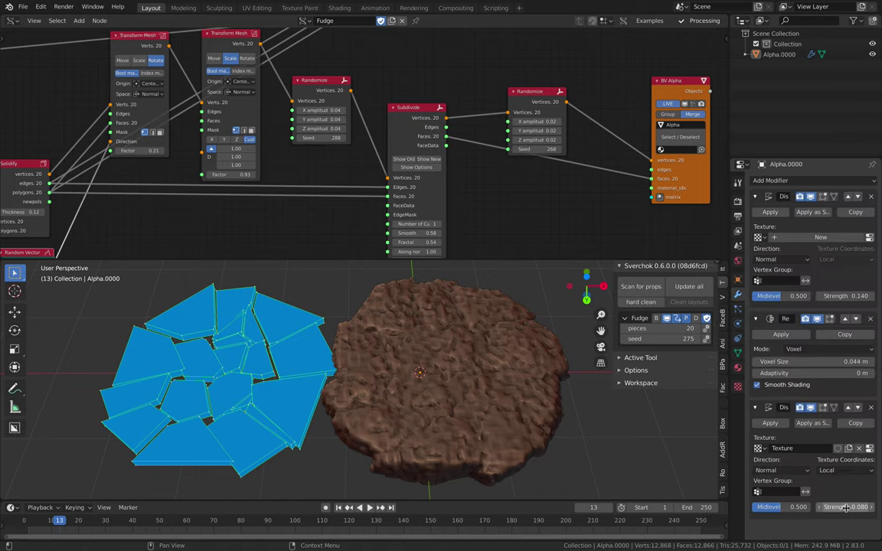
middle_drag(475, 359, 444, 367)
Set the last Randomize node's X, Y and Z amplitudes to 0.06 and its seed to 304
middle_drag(510, 201, 462, 213)
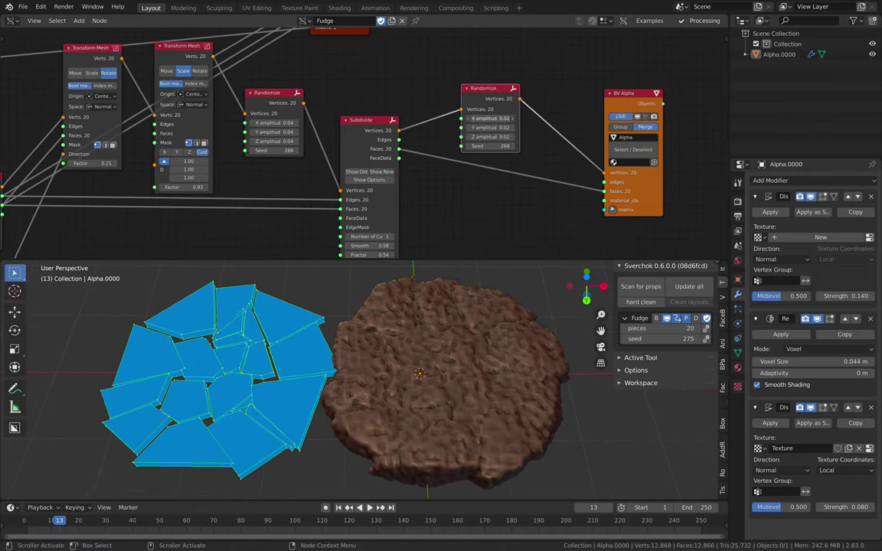
drag(491, 119, 516, 147)
Reposition the Subdivide node closer to the last Randomize node and set its number of cuts to 3 after trying 4
drag(373, 124, 390, 107)
click(408, 220)
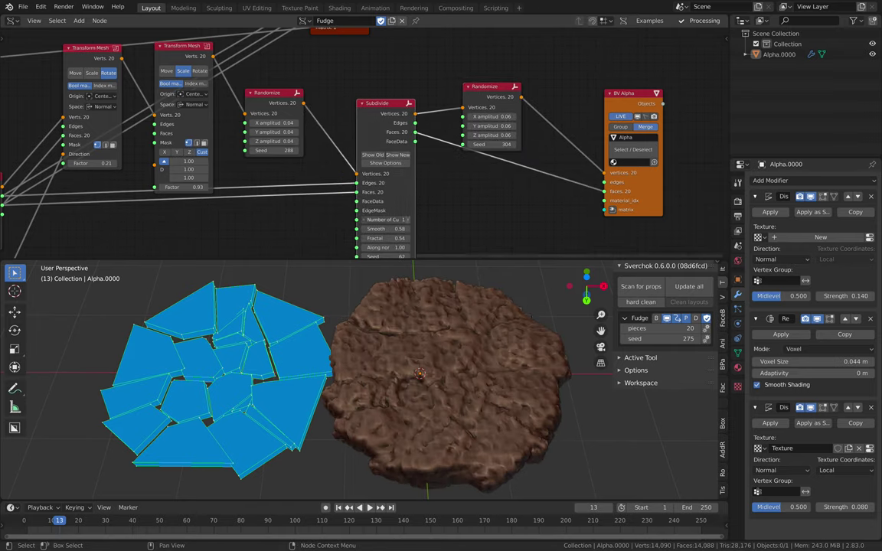
middle_drag(465, 363, 462, 383)
click(406, 220)
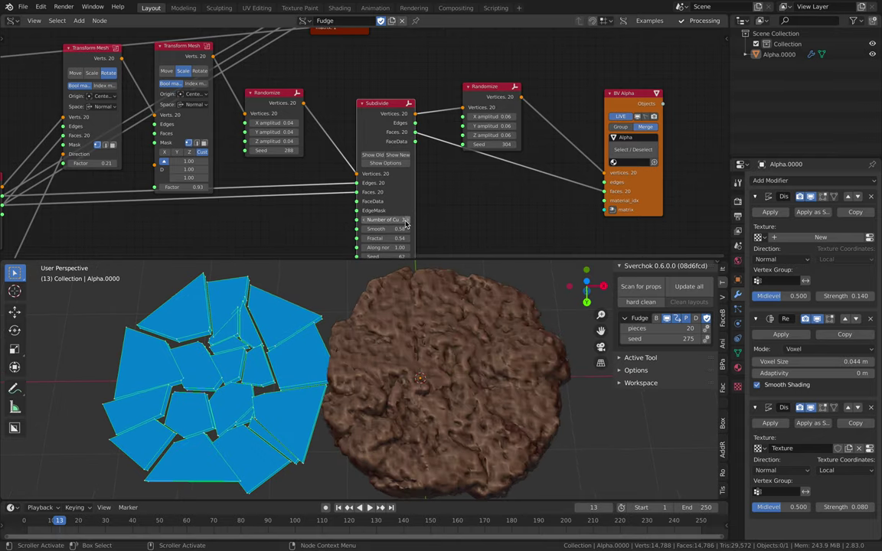
click(407, 222)
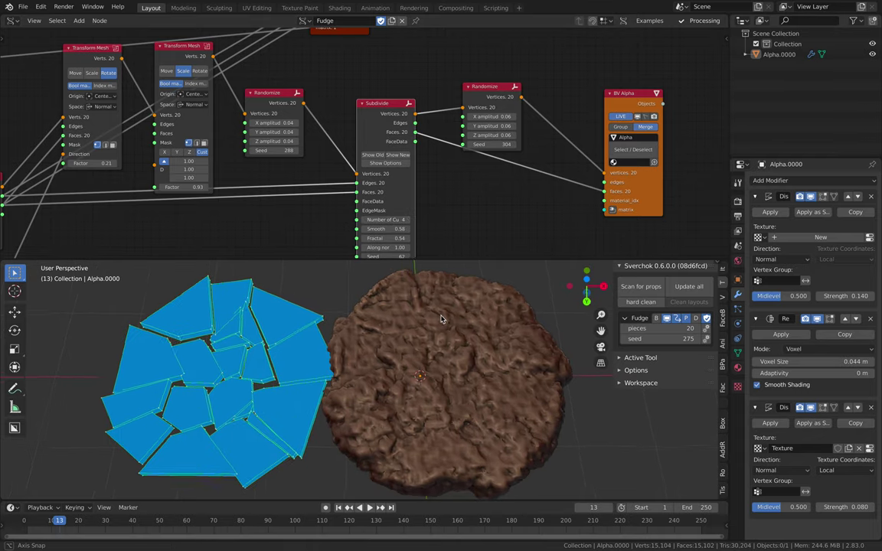
click(365, 221)
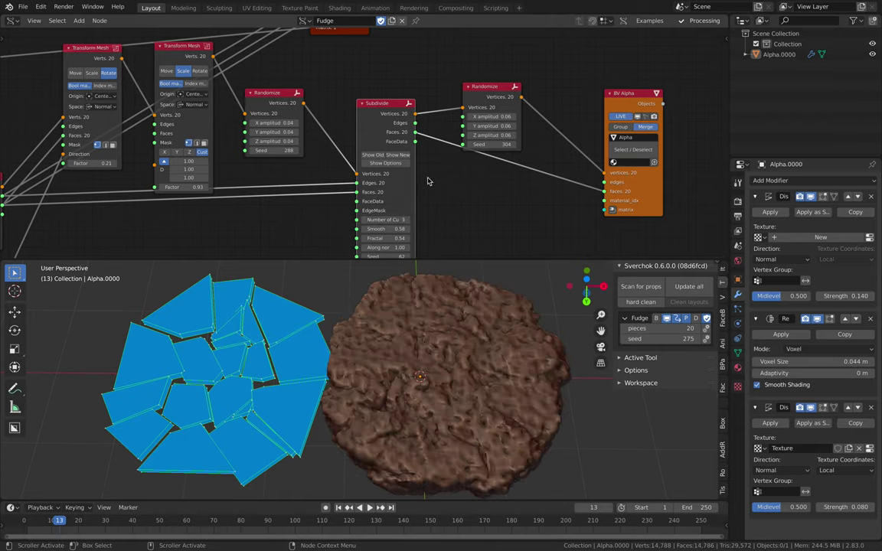
Switch to the fudge.JPG reference photo to examine the cookies' cracked surface, and return to Blender
key(ctrl+Left)
key(ctrl+Left)
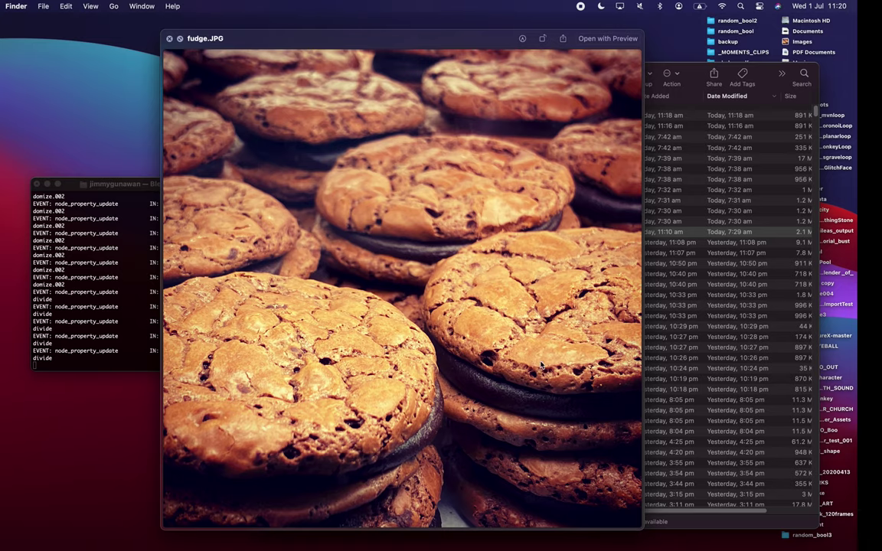
key(ctrl+Right)
key(ctrl+Right)
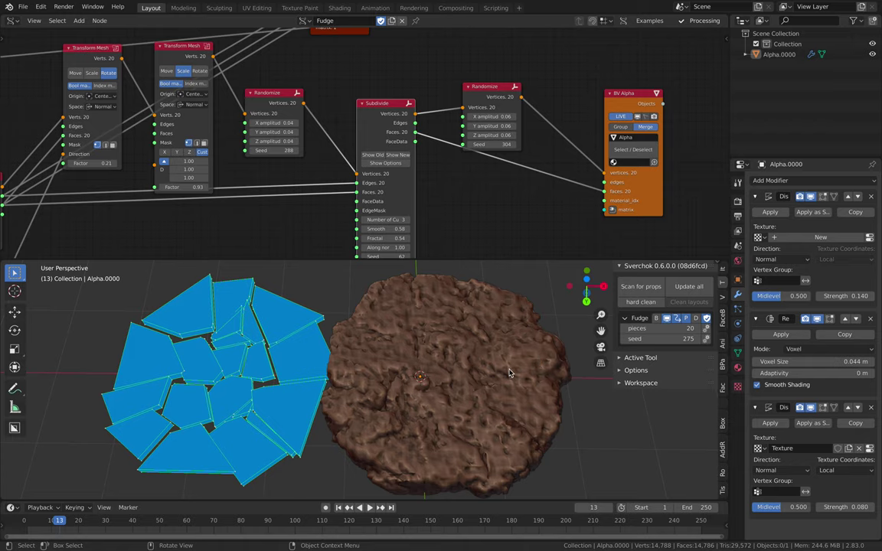
Set the Remesh modifier's voxel size to 0.026 m to refine the cookie mesh
scroll(508, 366, up, 4)
scroll(444, 386, up, 1)
scroll(431, 400, down, 3)
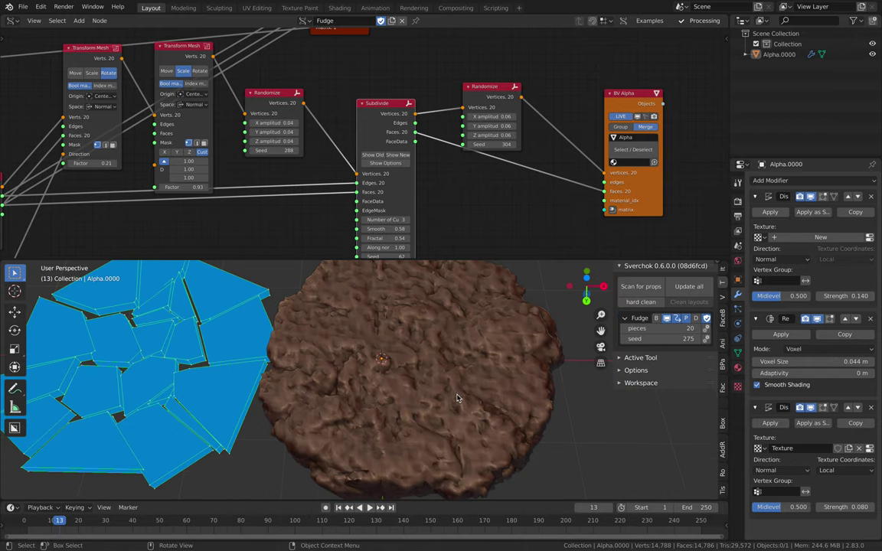
middle_drag(467, 384, 475, 399)
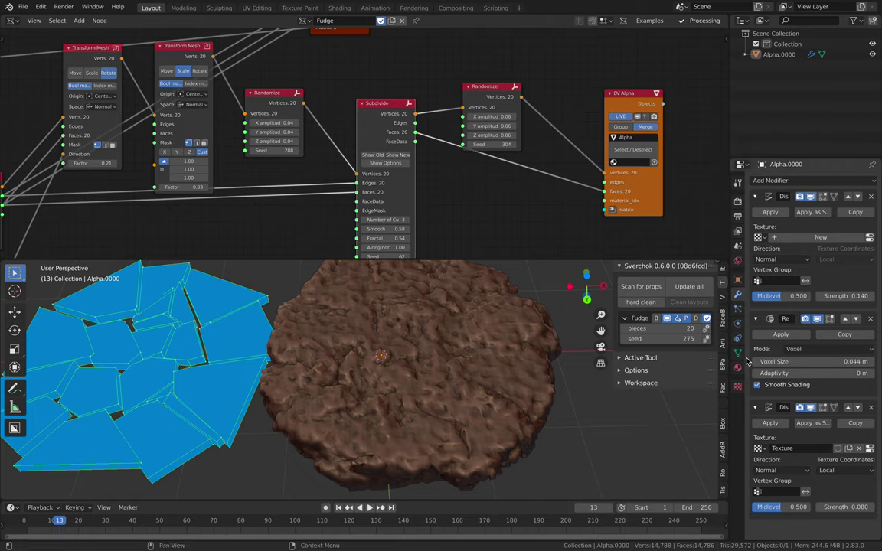
drag(799, 361, 769, 362)
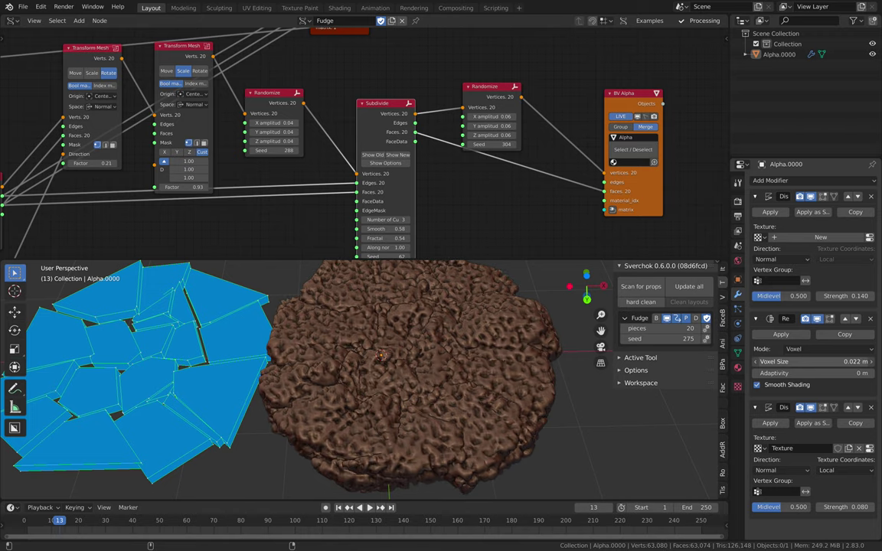
key(ctrl+z)
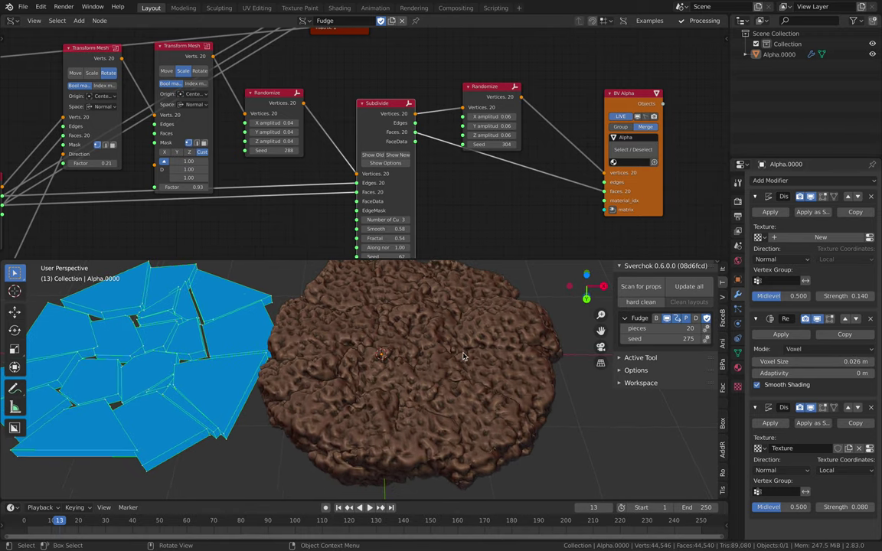
Examine the cookie's remeshed density in wireframe shading and switch back to shaded display
key(z)
click(406, 354)
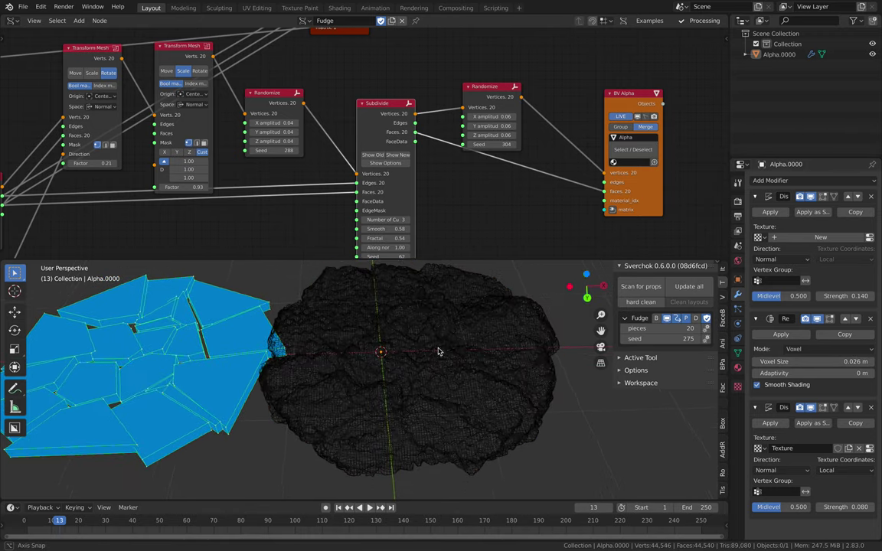
middle_drag(437, 351, 441, 344)
mouse_move(454, 398)
middle_down()
mouse_move(441, 334)
mouse_move(514, 366)
mouse_move(497, 392)
mouse_move(494, 422)
mouse_move(475, 415)
mouse_move(473, 384)
mouse_move(482, 387)
mouse_move(423, 398)
middle_up()
key(z)
click(516, 384)
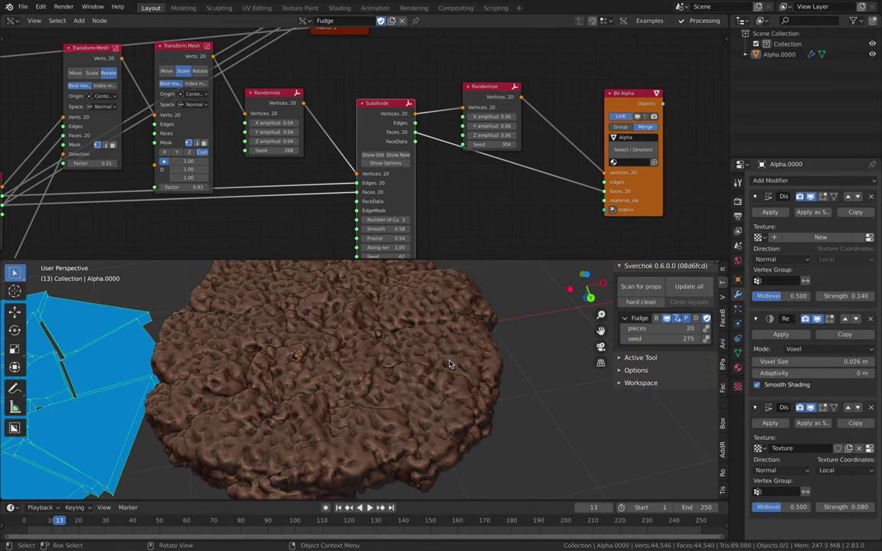
Reduce the strength of the cookie's second Displace modifier to 0
middle_drag(450, 364, 458, 399)
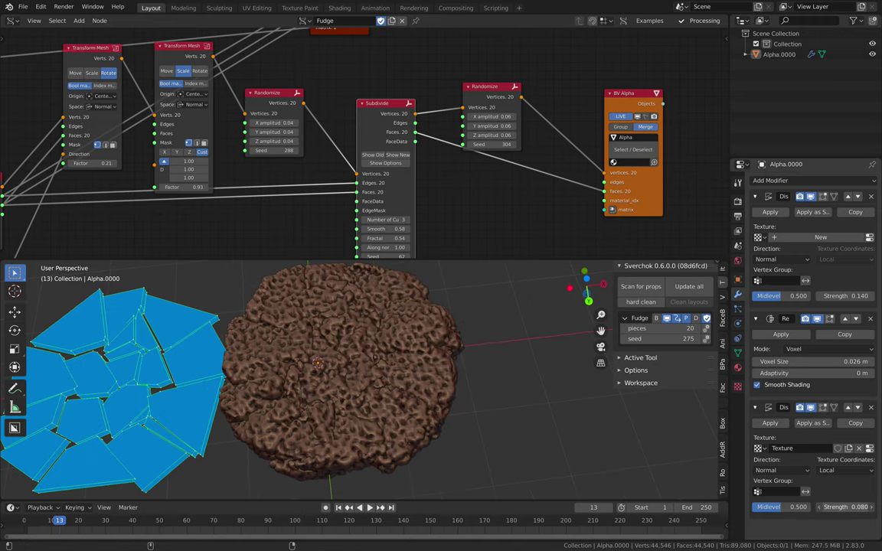
drag(847, 507, 840, 507)
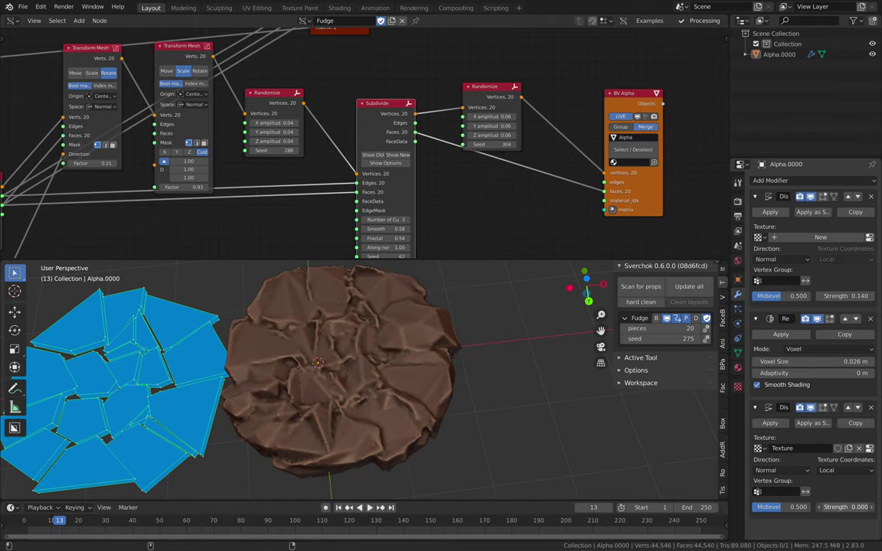
Duplicate the cookie object and place the copy beside the original, away from the blue preview pieces
scroll(452, 423, down, 1)
shift+middle_drag(453, 424, 395, 401)
click(452, 401)
key(shift+d)
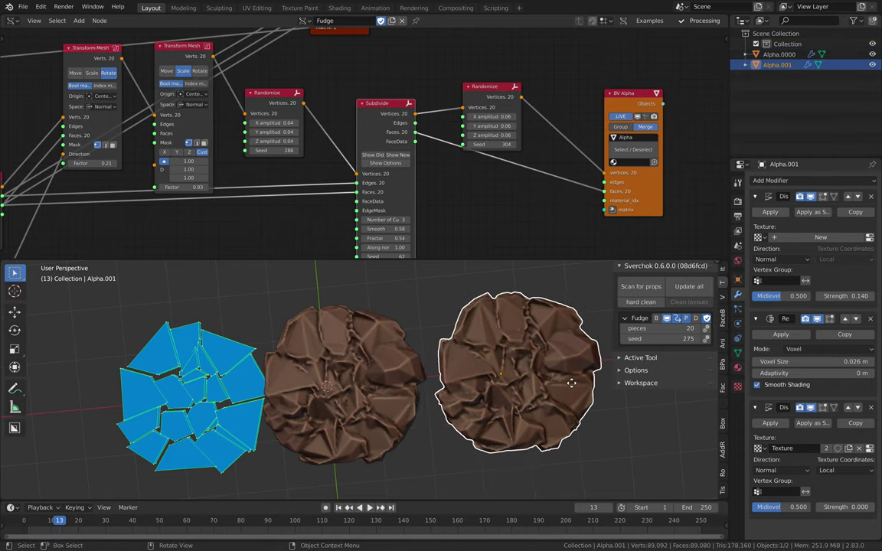
click(573, 387)
Set the copy's second Displace modifier strength to 0.060 and its Musgrave texture size to 0.11
drag(838, 507, 852, 507)
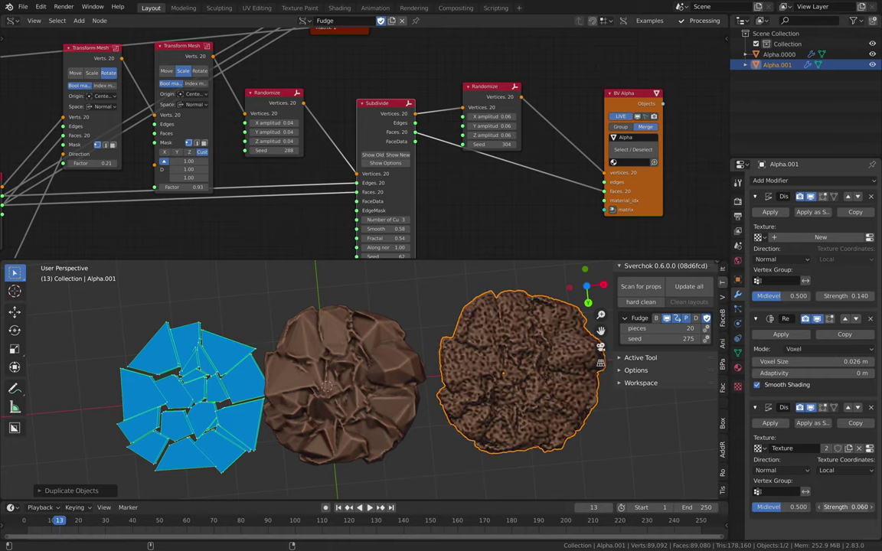
click(870, 449)
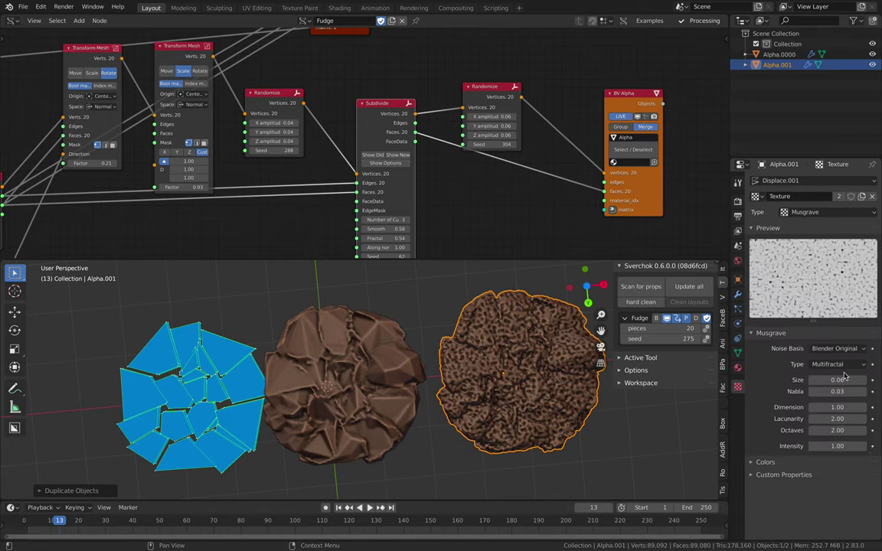
drag(837, 380, 851, 380)
Hide the 3D viewport's sidebar, save the file and keep the duplicate cookie selected
drag(613, 320, 787, 320)
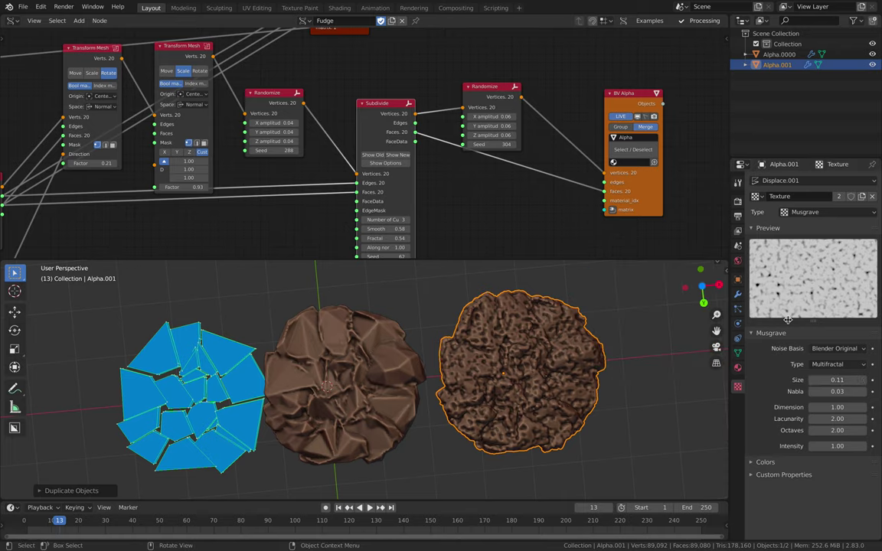
click(433, 350)
middle_drag(433, 350, 352, 361)
key(ctrl+s)
click(352, 360)
click(571, 357)
shift+middle_drag(597, 346, 532, 338)
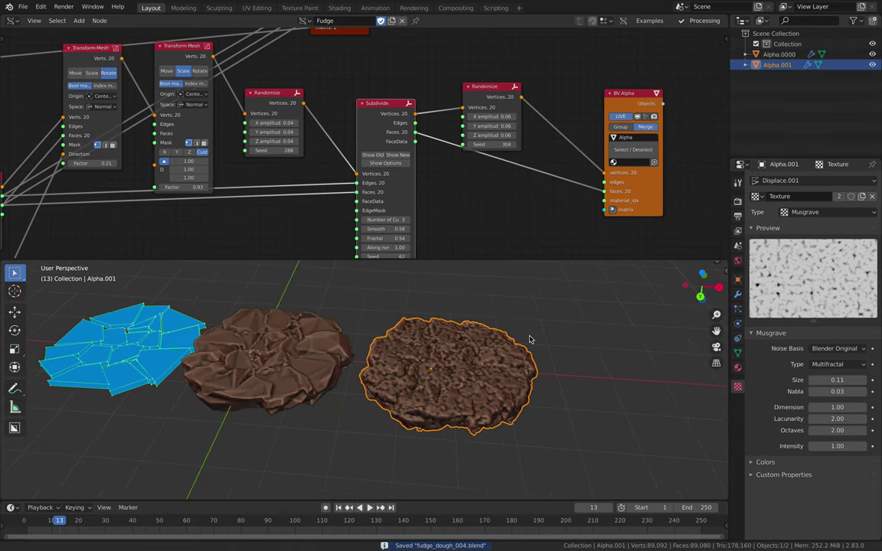
middle_drag(536, 407, 539, 373)
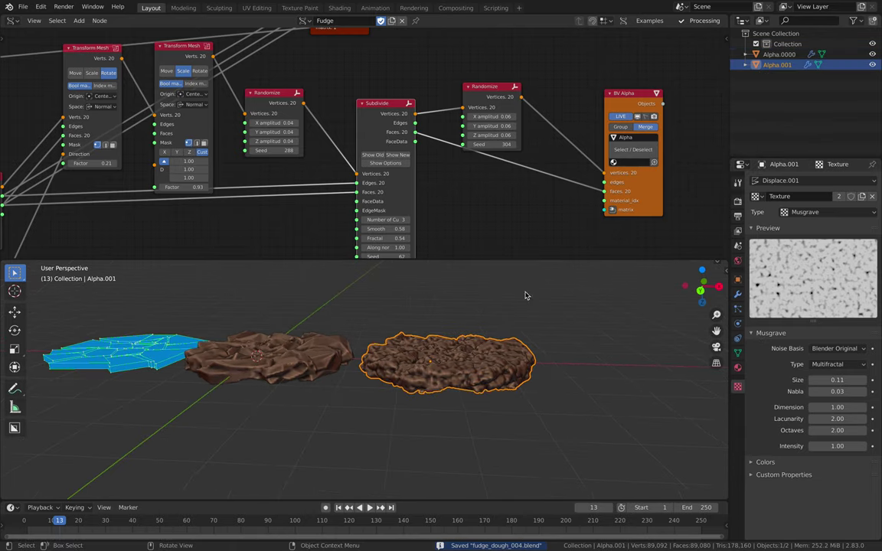
Move the duplicate cookie along the Z axis and save the file
middle_drag(544, 338, 418, 217)
key(g)
key(z)
click(563, 329)
key(ctrl+s)
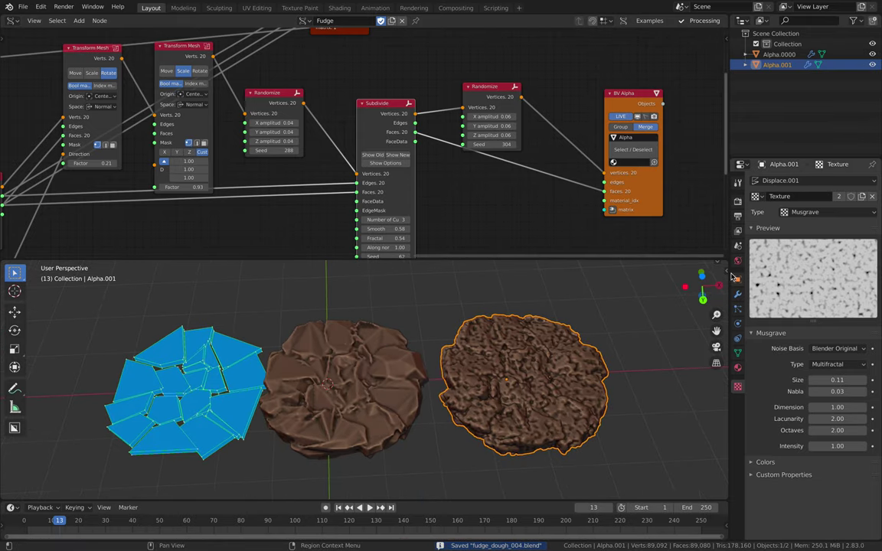
Show the 3D viewport's sidebar again and reposition the pieces and seed nodes at the start of the node tree
key(n)
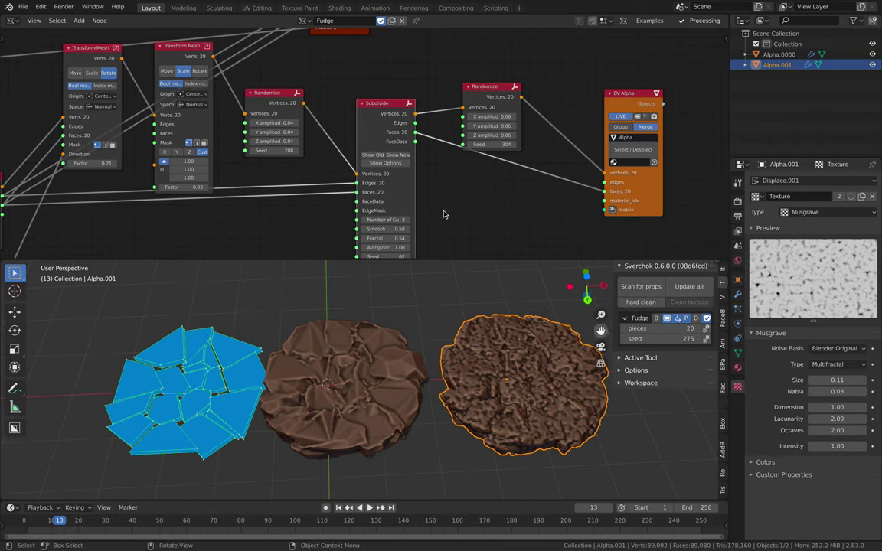
scroll(268, 126, down, 3)
middle_drag(268, 126, 543, 94)
scroll(521, 84, down, 3)
scroll(417, 114, up, 8)
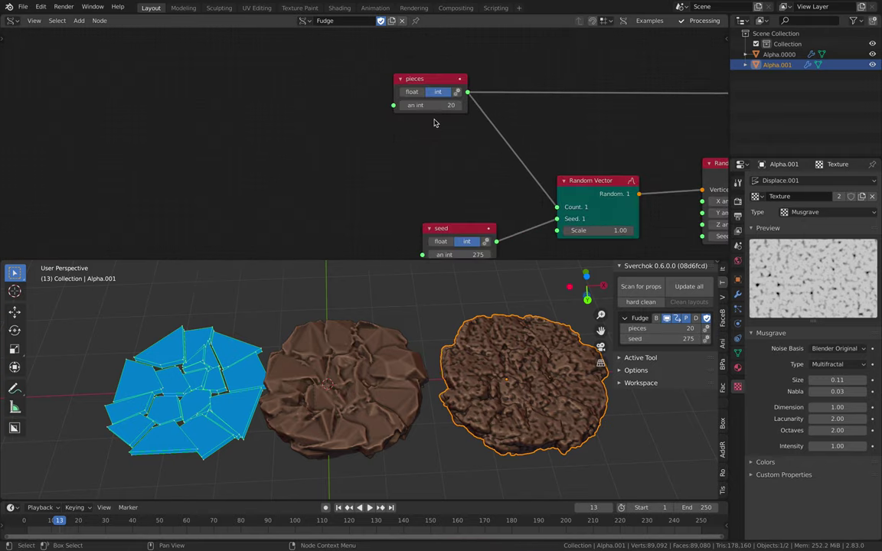
drag(440, 78, 449, 85)
drag(472, 236, 465, 222)
middle_drag(521, 191, 415, 165)
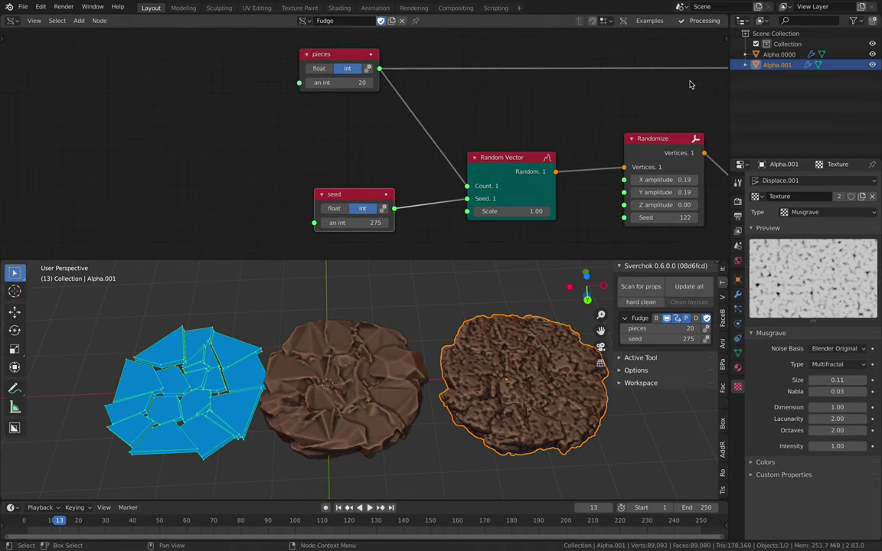
Show the node editor's sidebar and set the Fudge tree's pieces to 24 and seed to 287
click(727, 39)
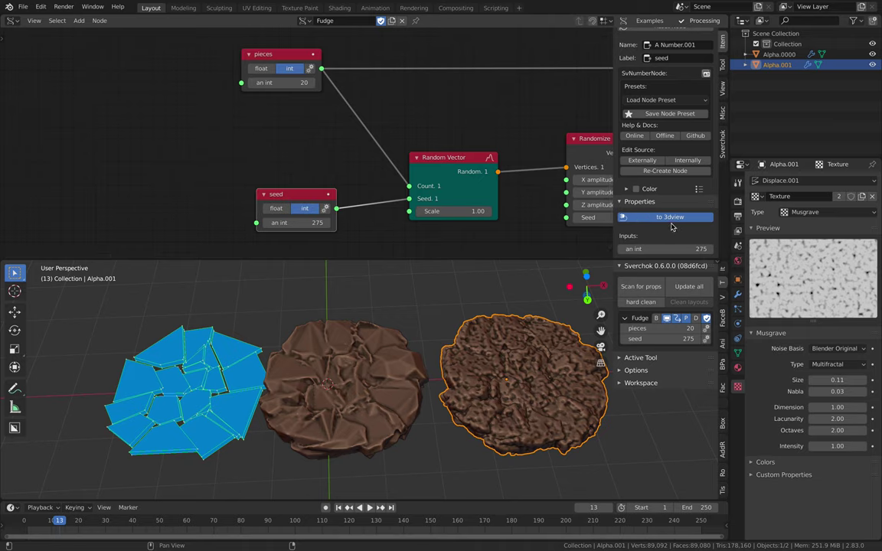
middle_drag(370, 137, 284, 114)
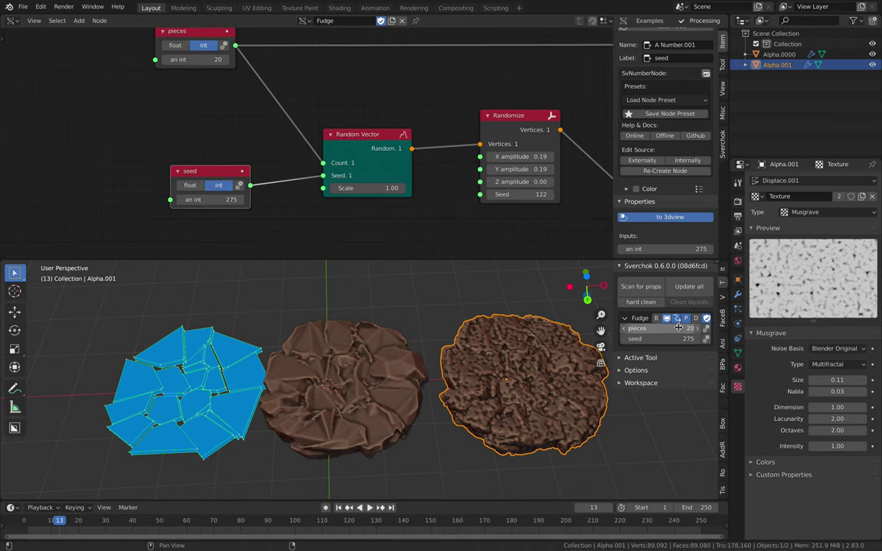
mouse_move(678, 329)
mouse_down()
mouse_move(703, 328)
mouse_move(670, 339)
mouse_move(679, 339)
mouse_up()
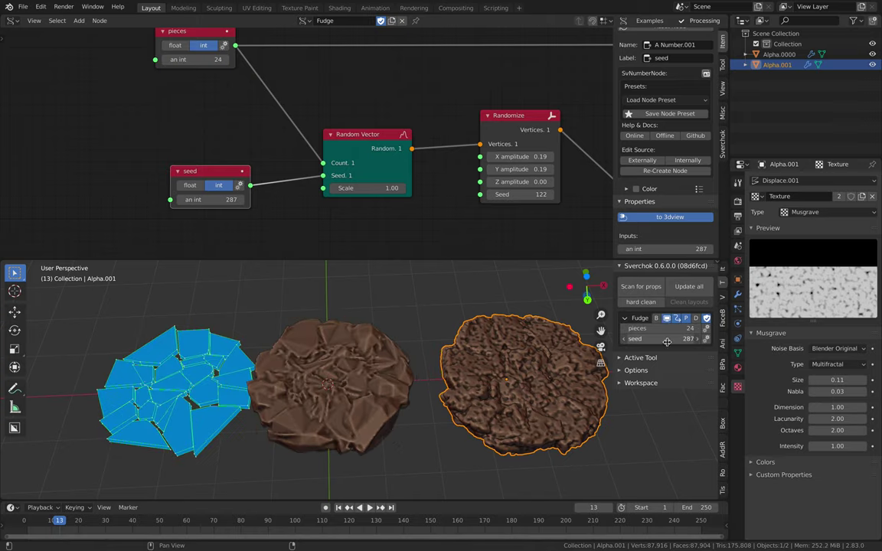
Set the original cookie's second Displace modifier strength to 0.040 and save the file
click(388, 372)
middle_drag(388, 372, 656, 384)
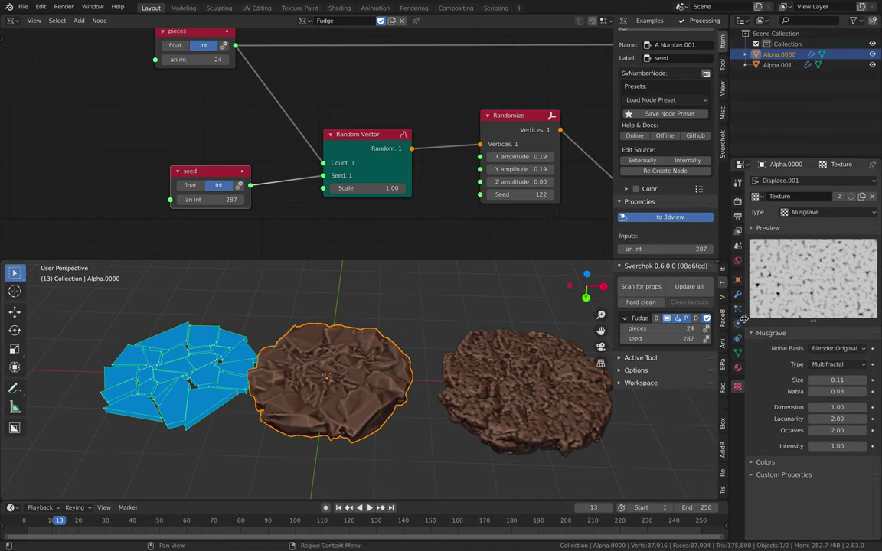
click(739, 294)
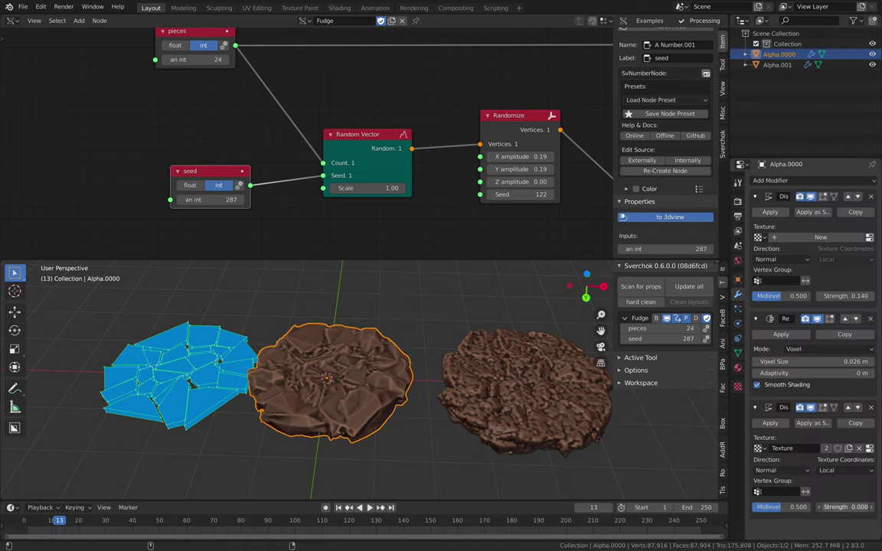
drag(846, 508, 851, 508)
mouse_move(609, 347)
middle_down()
mouse_move(611, 389)
mouse_move(618, 361)
middle_up()
key(ctrl+s)
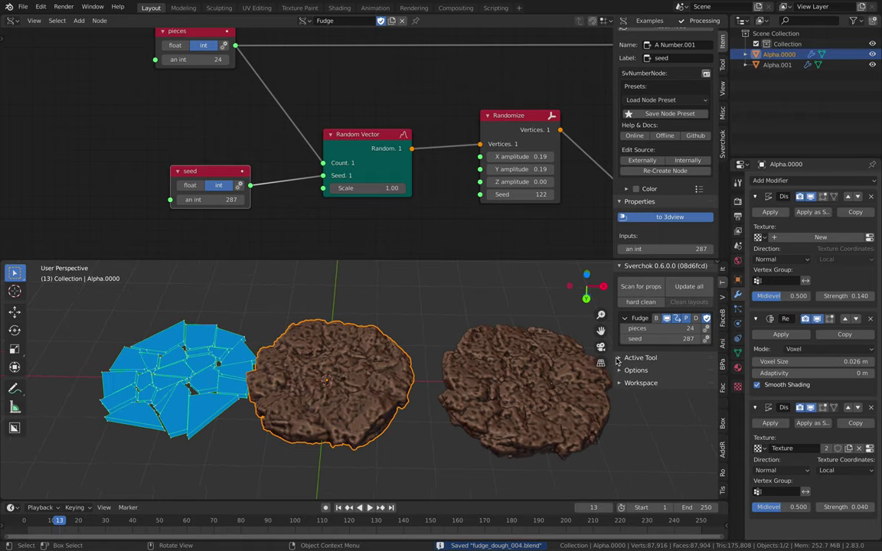
Duplicate the textured cookie straight up along Z above the original and set the Fudge tree's seed to 365
middle_drag(372, 426, 379, 383)
key(shift+d)
key(z)
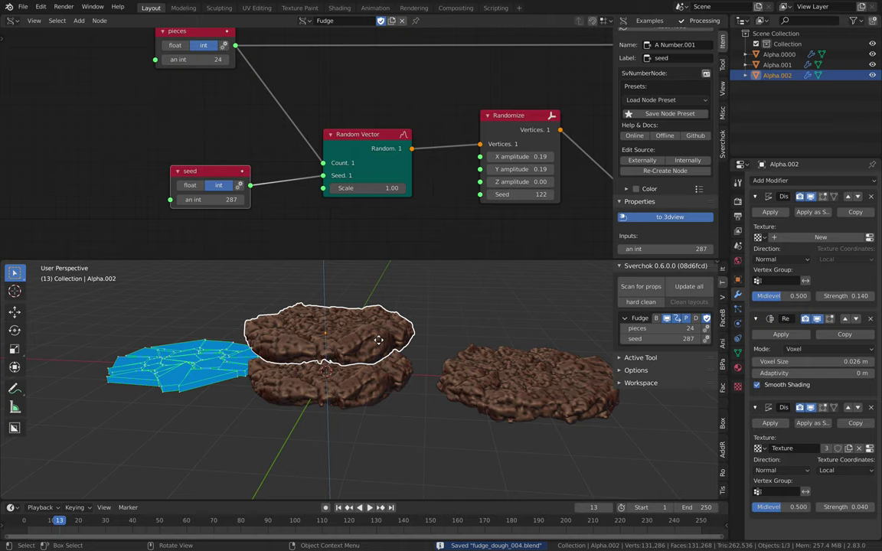
click(379, 339)
drag(665, 340, 711, 339)
Duplicate the upper cookie and move the copy down along Z between the two cookies as a filling layer
middle_drag(371, 389, 412, 349)
click(428, 346)
click(392, 334)
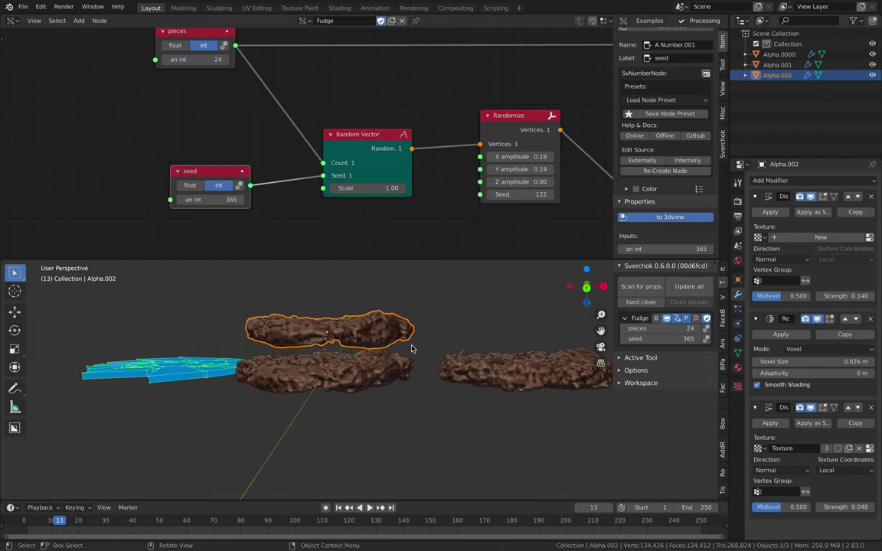
key(shift+d)
key(z)
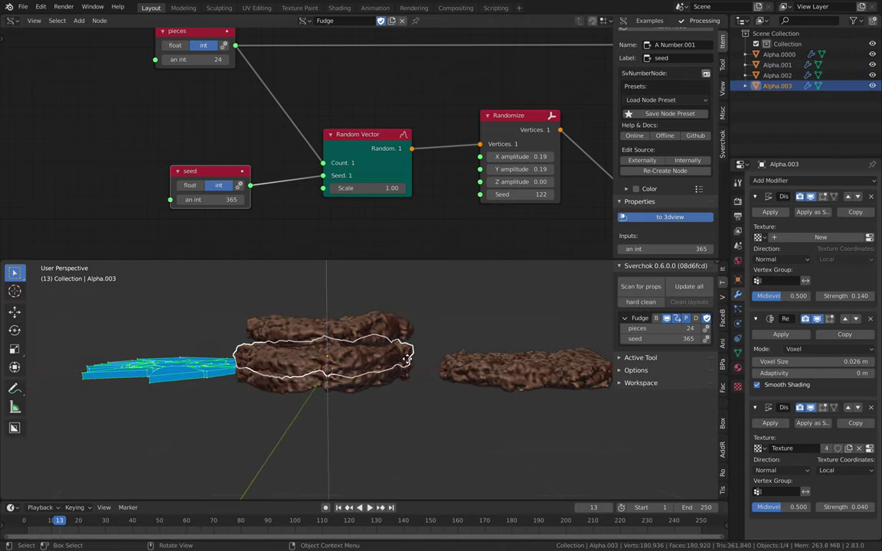
click(409, 353)
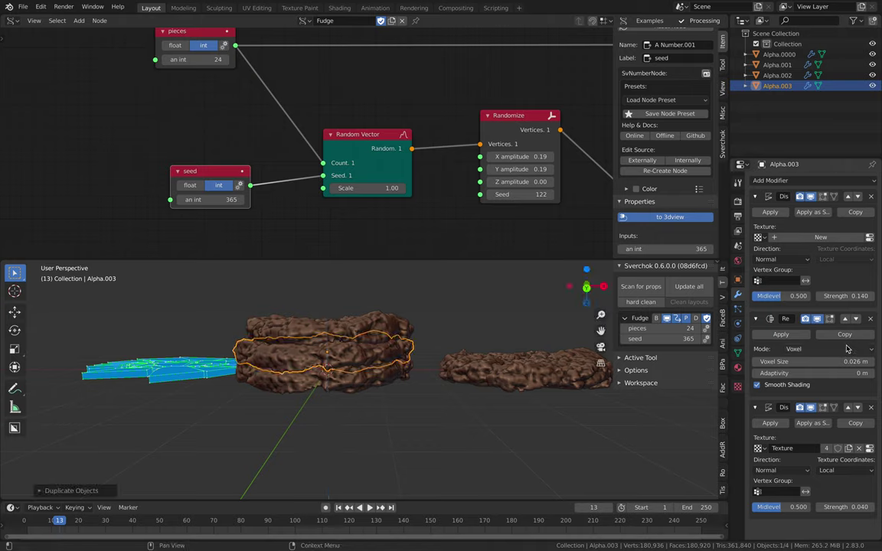
Smooth the filling layer with a 0.082 m Remesh voxel size, no second Displace modifier and a first Displace strength of about 0.080
drag(835, 362, 870, 361)
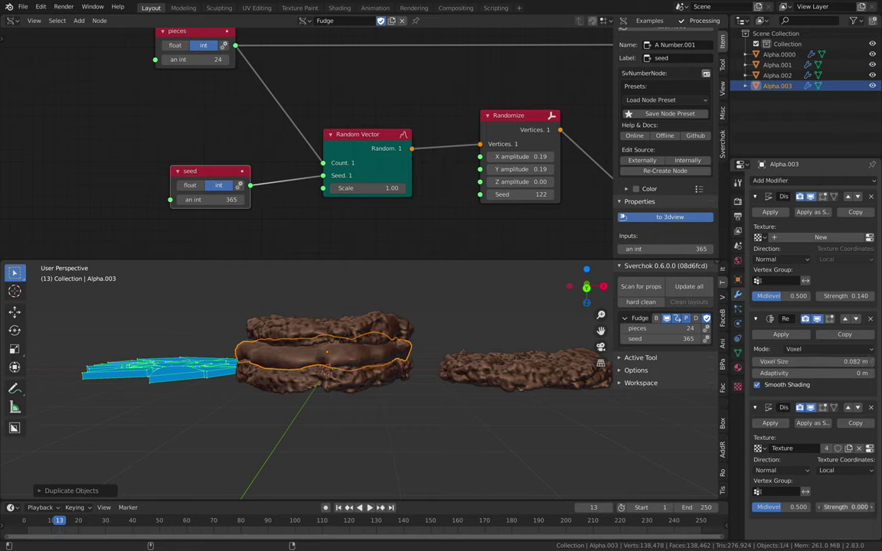
click(870, 411)
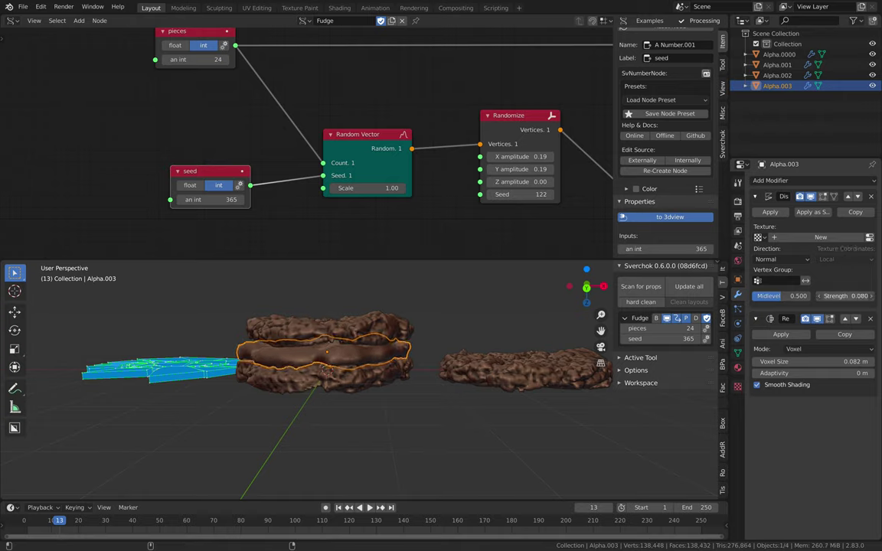
Move the top cookie down along the Z axis onto the filling layer
click(384, 330)
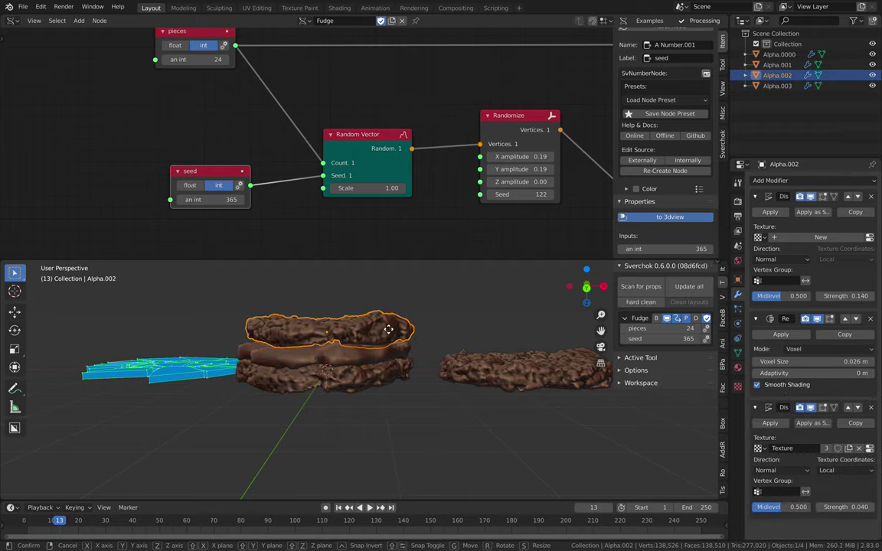
key(g)
key(z)
click(389, 335)
Deselect the stacked cookie and switch to the fudge.JPG reference photo in Finder to compare the layers
click(431, 320)
middle_drag(431, 320, 376, 334)
key(ctrl+Left)
key(ctrl+Left)
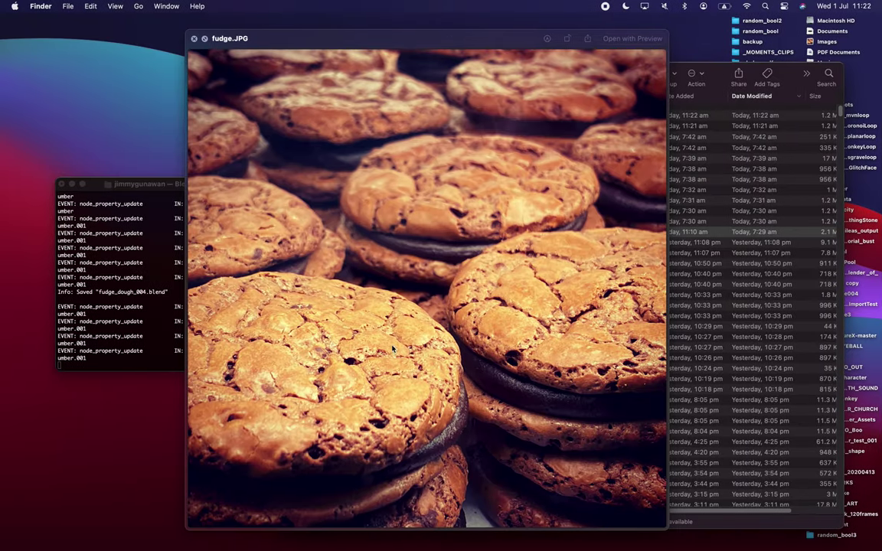
Switch back to Blender, view the cookies from above and hide the 3D viewport's sidebar
key(ctrl+Right)
key(ctrl+Right)
middle_drag(521, 346, 417, 420)
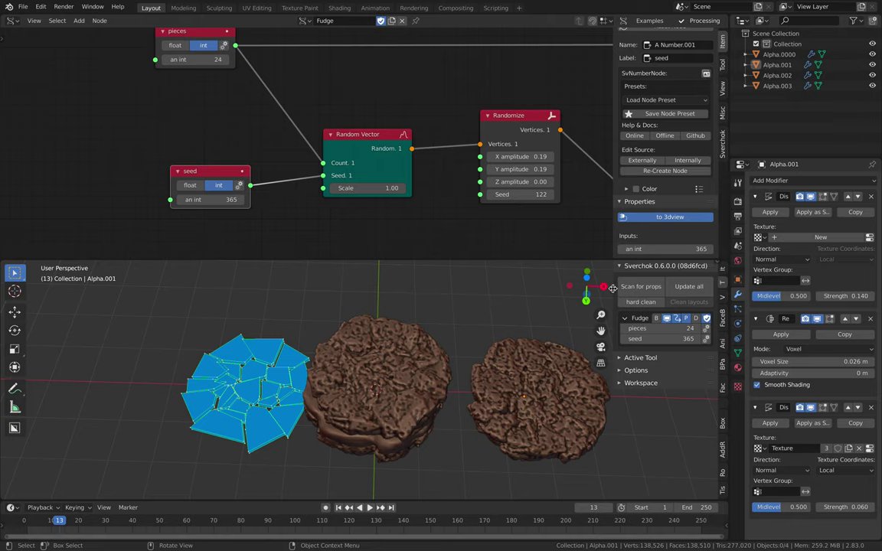
key(n)
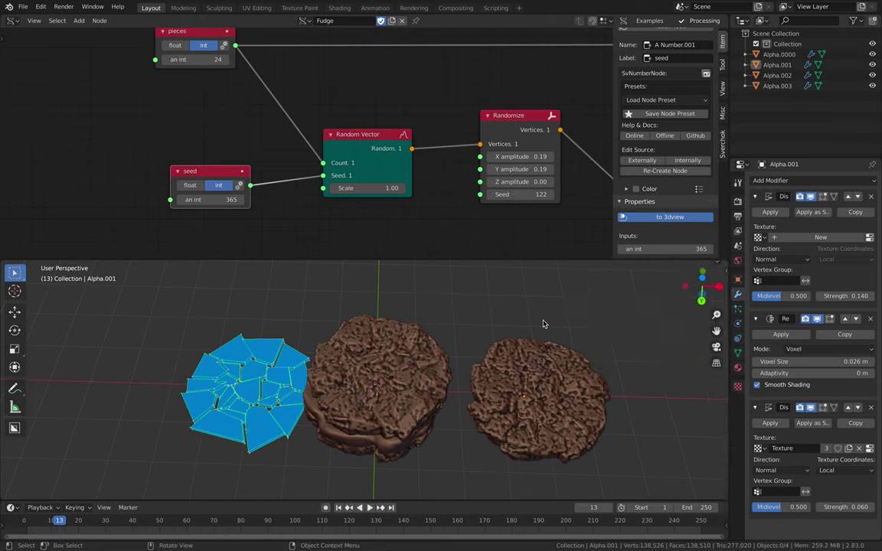